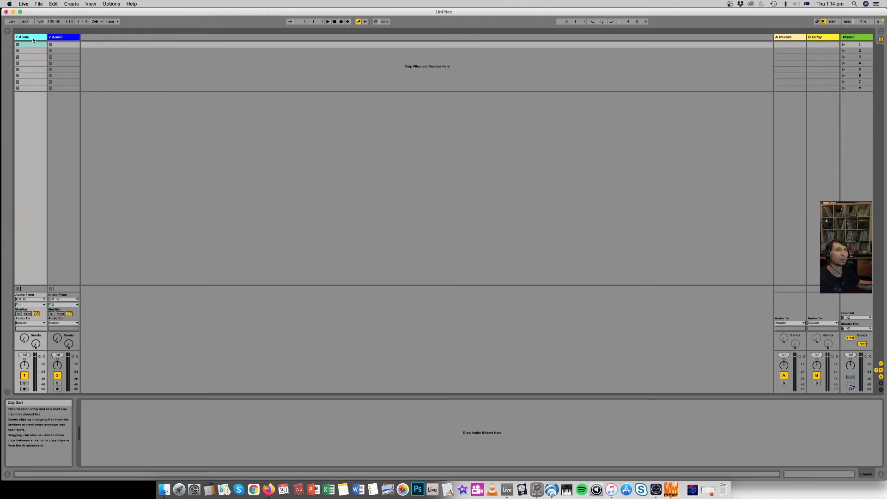
Delete the second audio track and rename the remaining audio track Mix
click(69, 37)
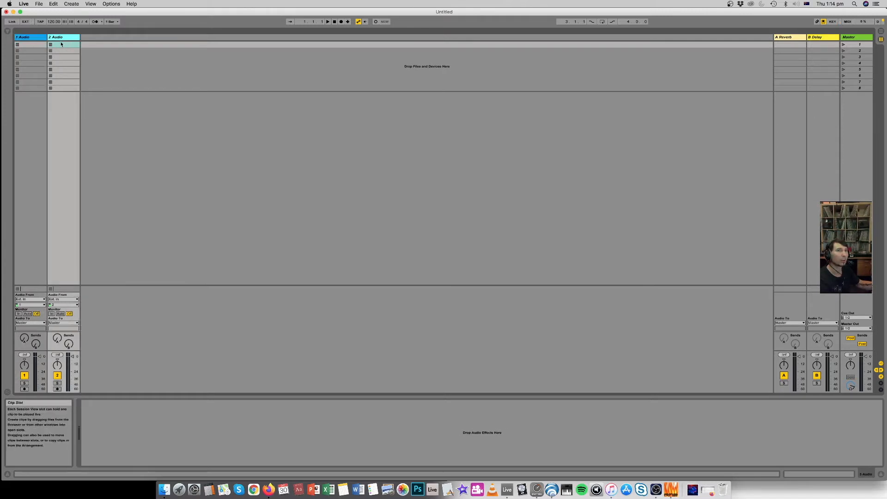
key(Delete)
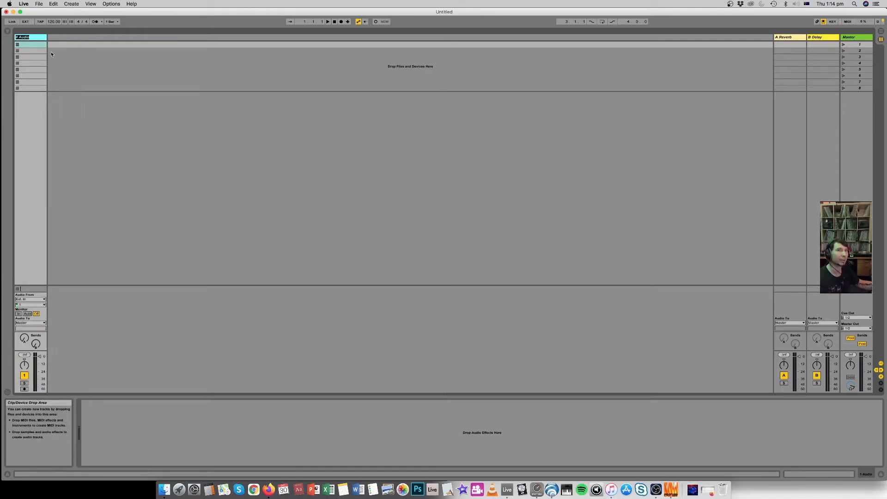
key(Return)
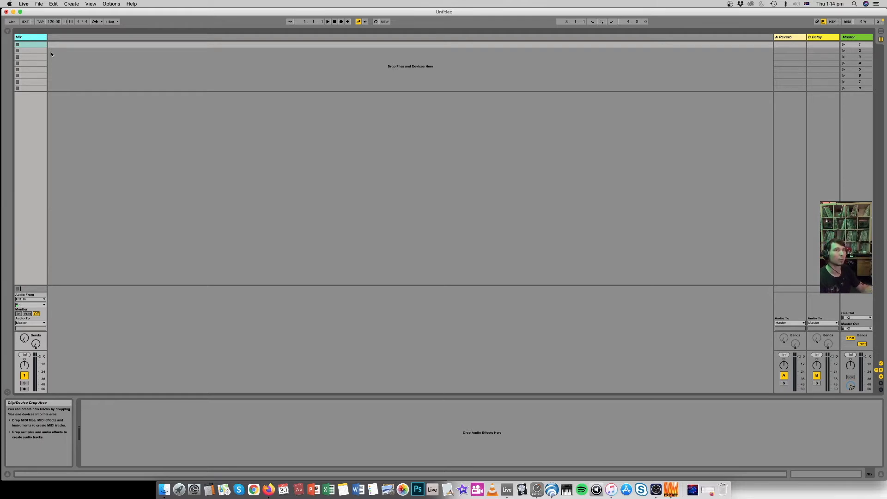
Delete the Reverb and Delay return tracks from the set
click(787, 38)
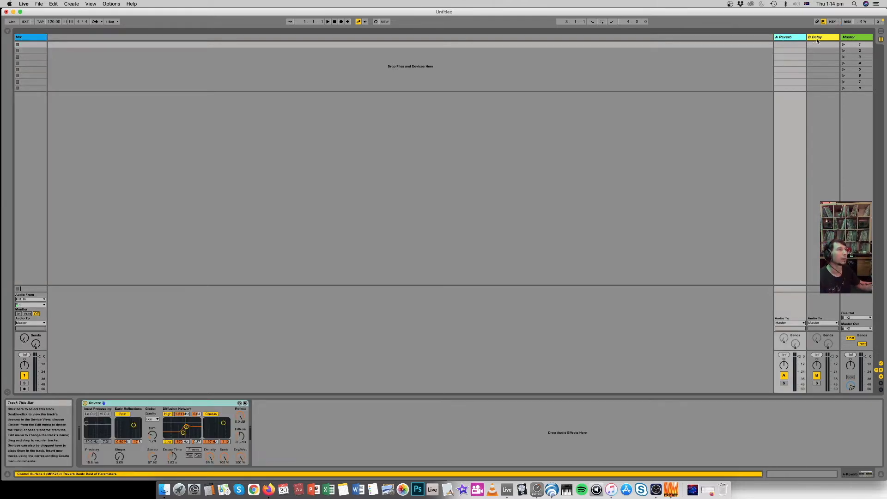
click(820, 38)
key(Delete)
key(Delete)
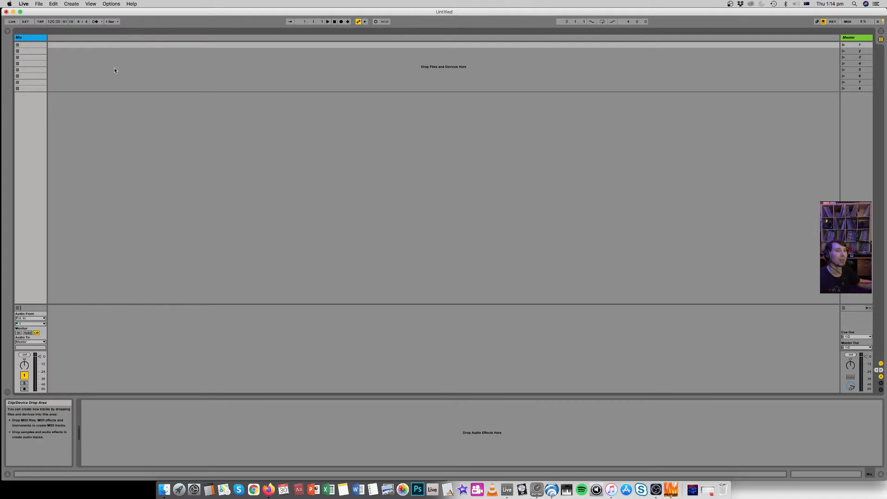
Switch to the Arrangement View, hide the browser and enlarge the Mix track's height
key(Tab)
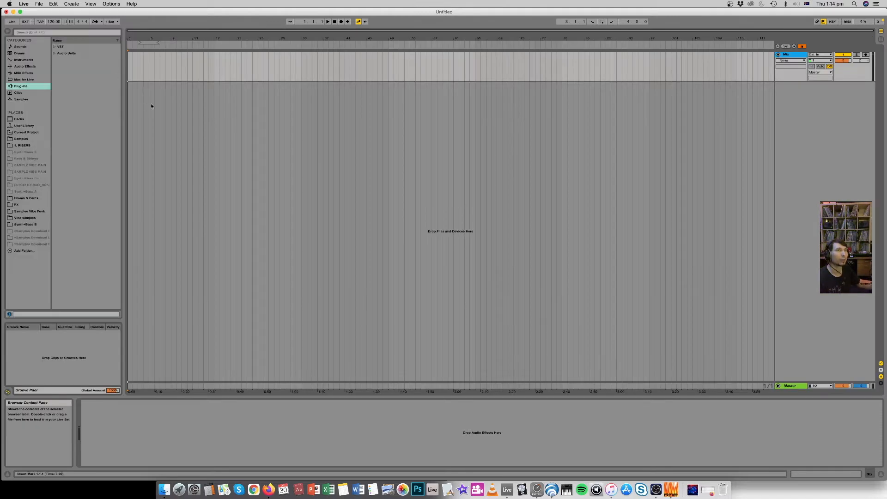
key(super+alt+b)
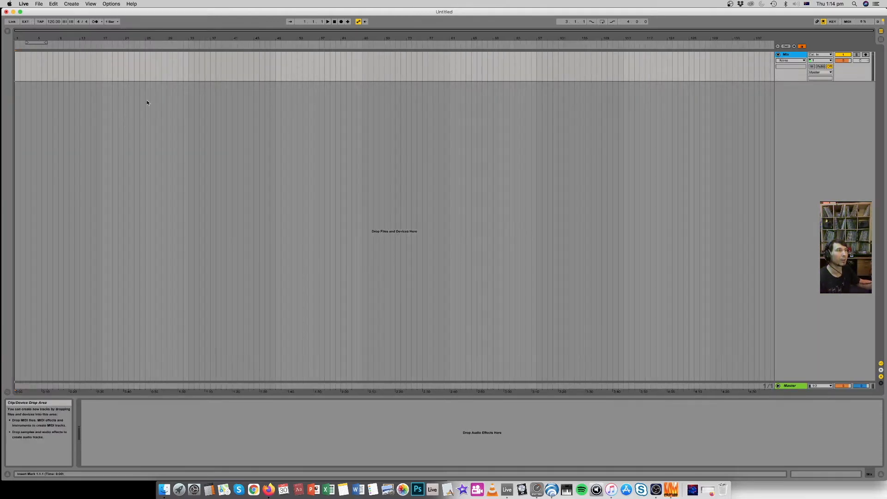
drag(796, 81, 805, 175)
Import 7th Cloud by LXE (original audio).aif from the Video Clips folder in Finder to the start of the Mix track
click(168, 486)
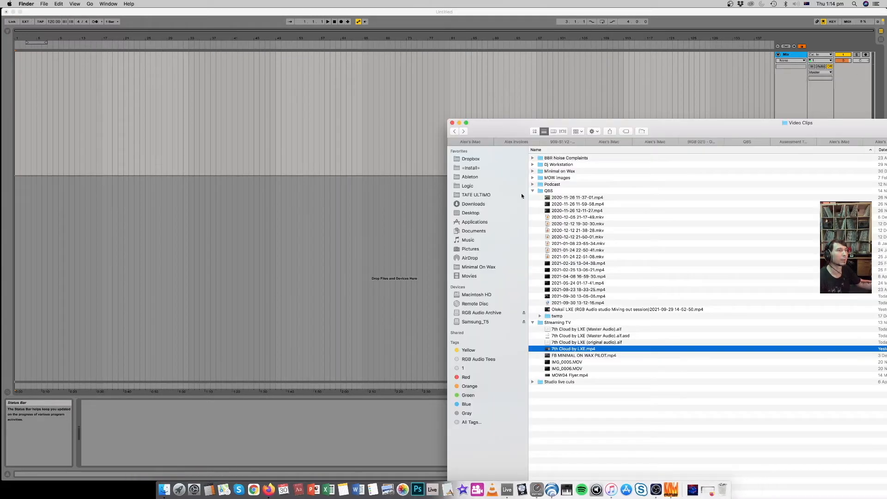
click(582, 296)
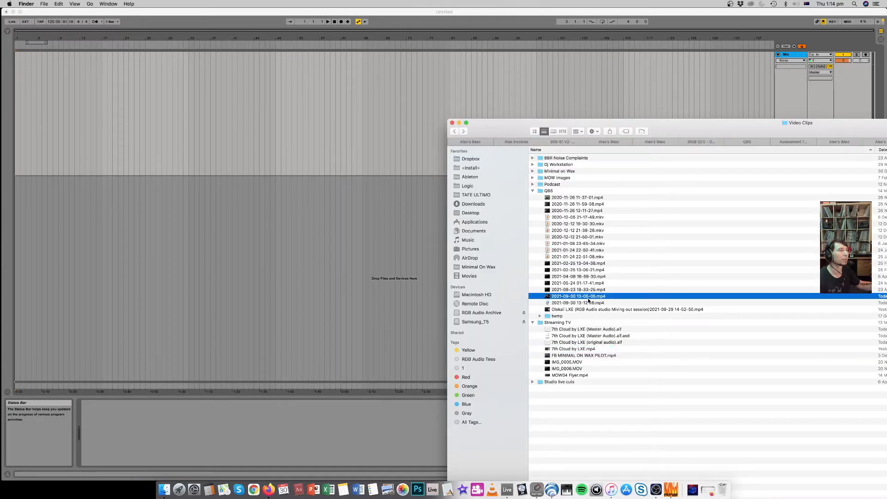
click(568, 343)
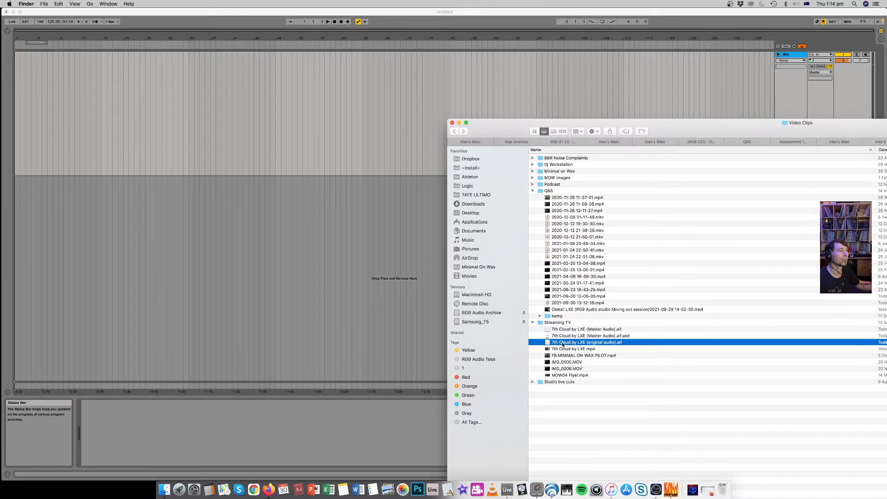
drag(563, 344, 25, 98)
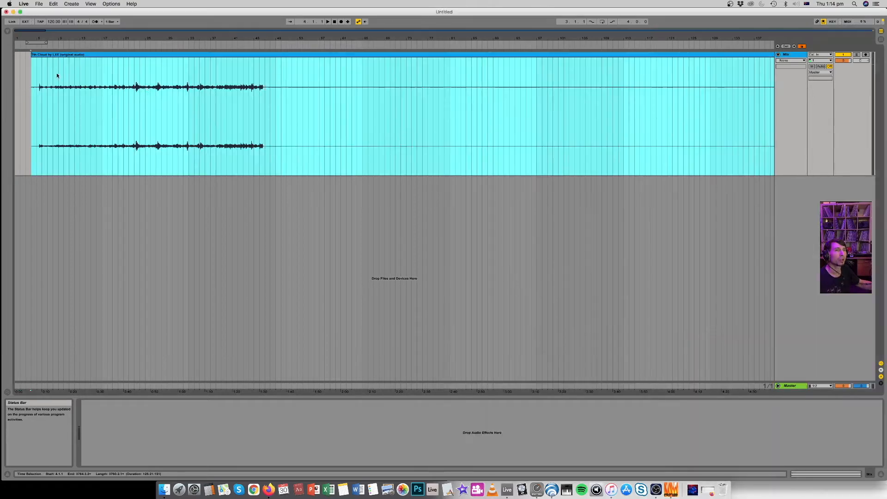
drag(149, 38, 26, 39)
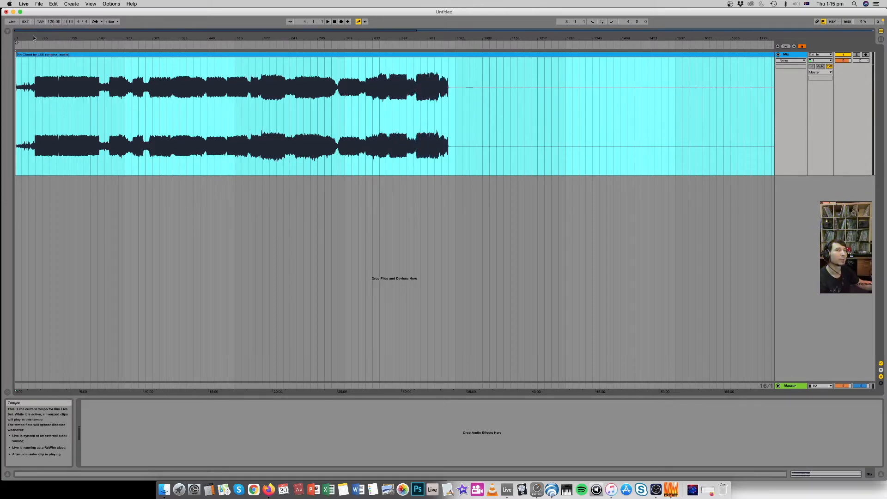
Check the Auto-Warp Long Samples setting in the Record/Warp/Launch preferences
click(24, 4)
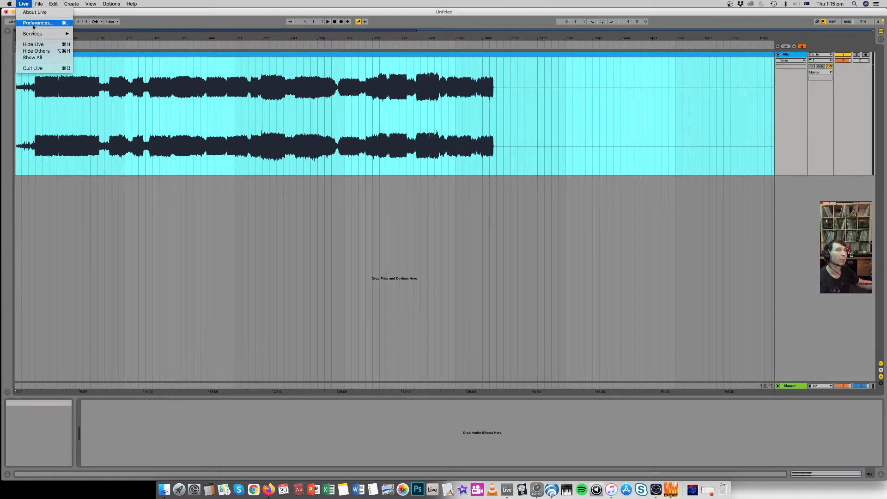
click(35, 24)
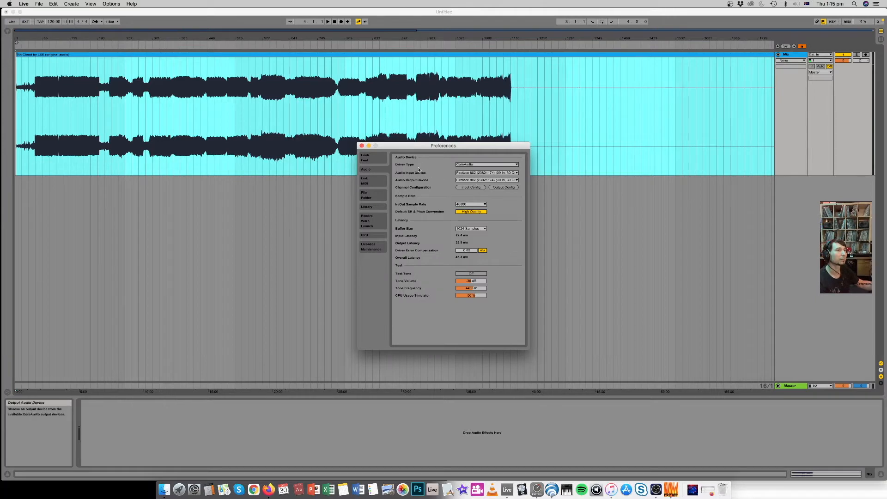
click(369, 220)
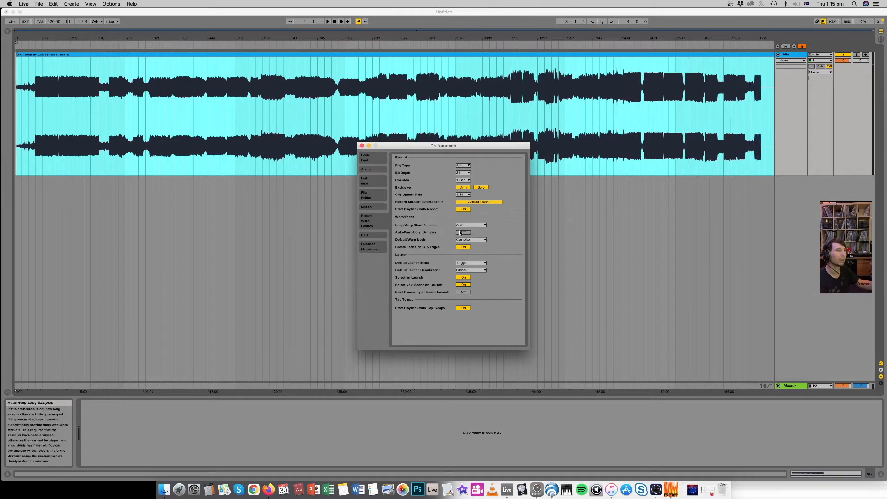
mouse_move(468, 233)
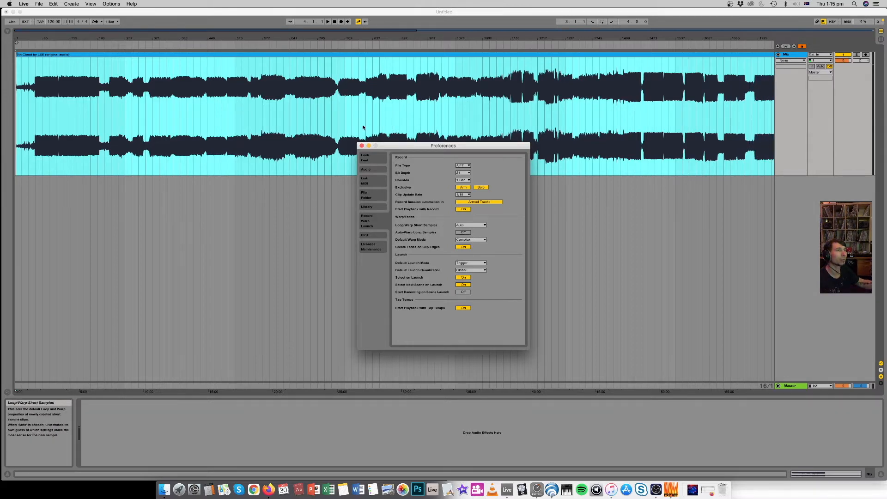
click(361, 146)
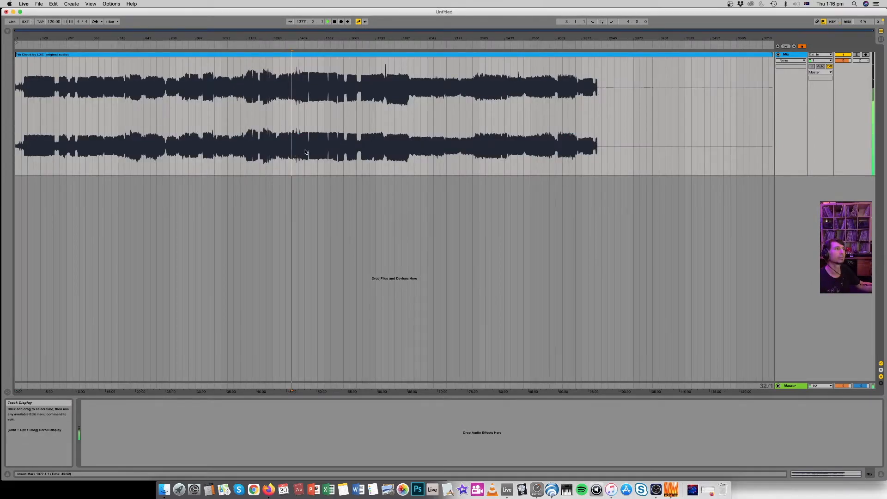
Play the mix from about bar 1841 to listen to the sharp spike in the waveform
click(382, 134)
key(space)
key(space)
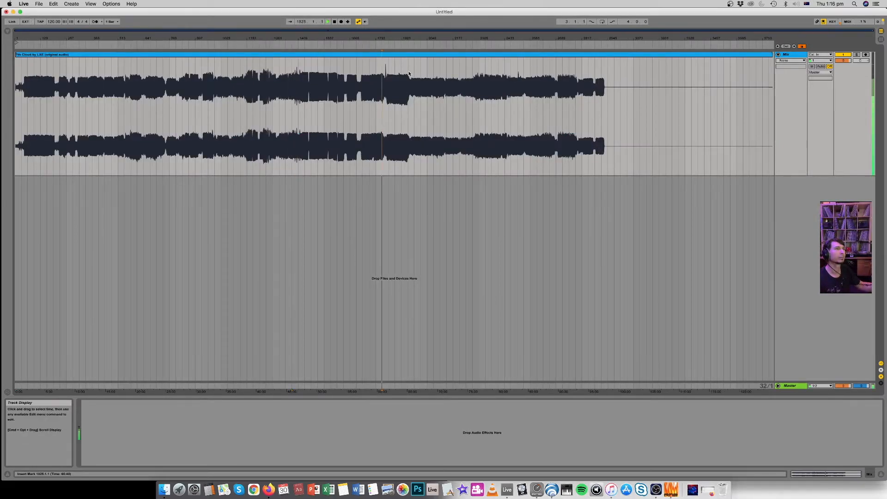
drag(388, 39, 388, 99)
click(364, 94)
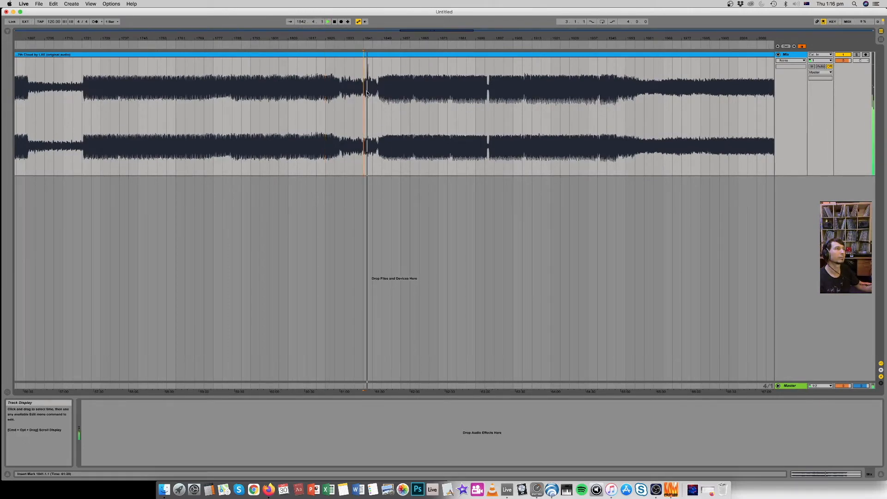
drag(370, 39, 370, 7)
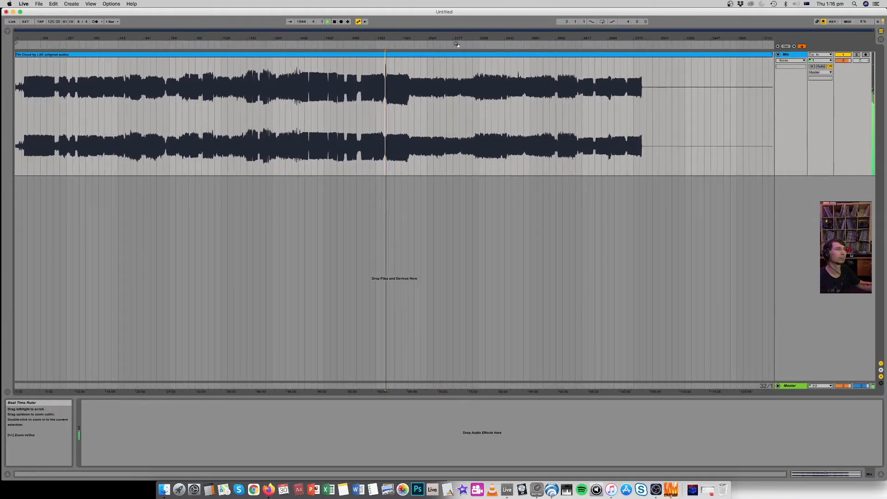
Stop playback, then locate and play the second, smaller waveform spike around bar 2501
key(space)
drag(522, 39, 522, 87)
click(412, 120)
key(space)
drag(427, 38, 427, 84)
click(362, 106)
key(space)
key(space)
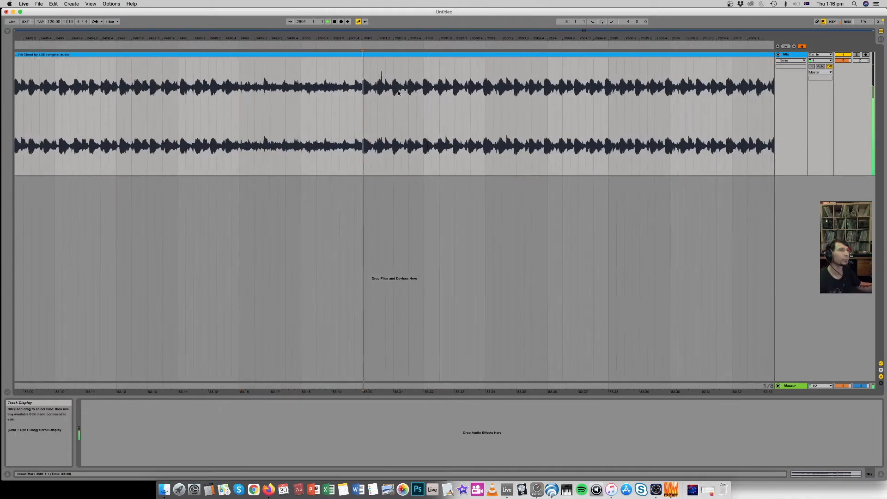
key(space)
drag(406, 38, 514, 38)
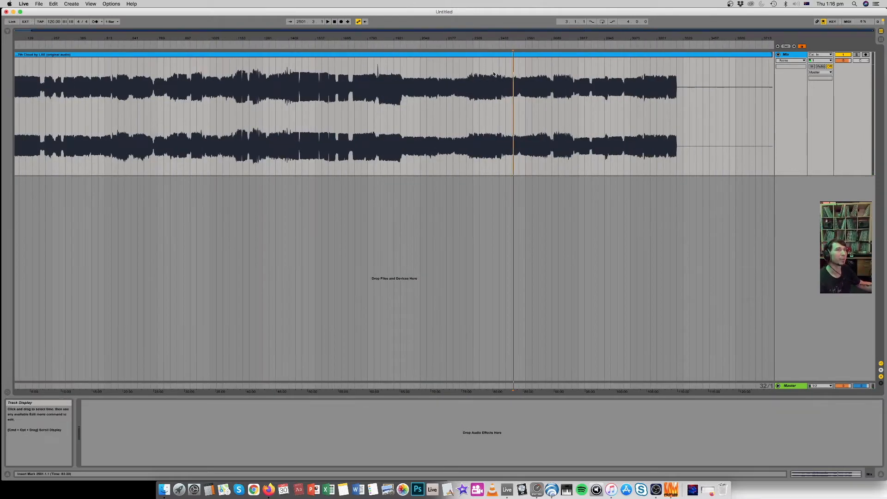
key(minus)
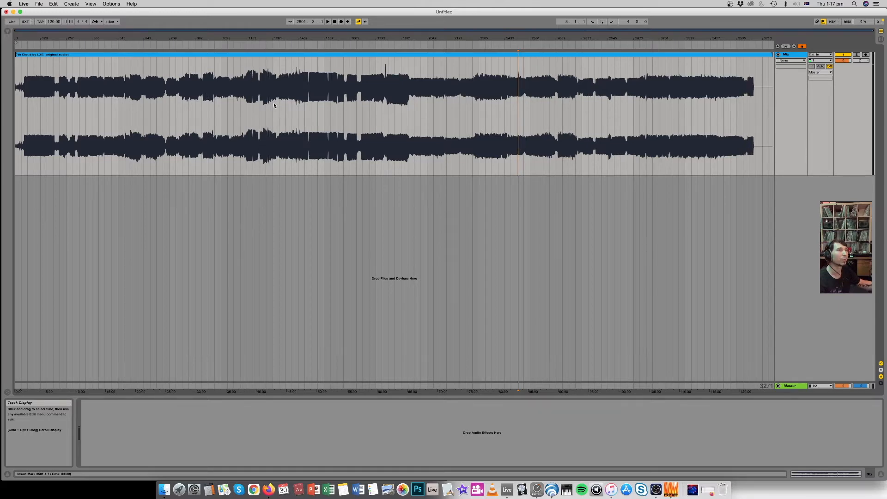
Examine the peaks that stand out in the Mix waveform from about bar 1185 onward
click(252, 100)
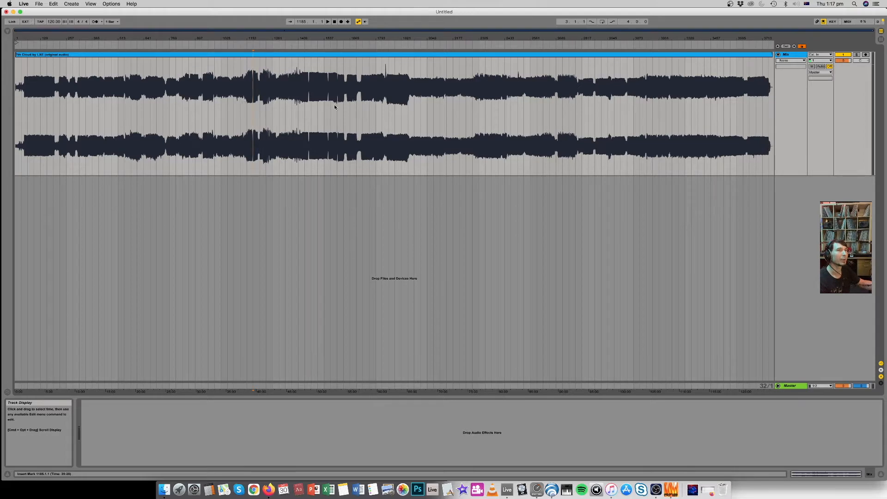
drag(447, 36, 389, 38)
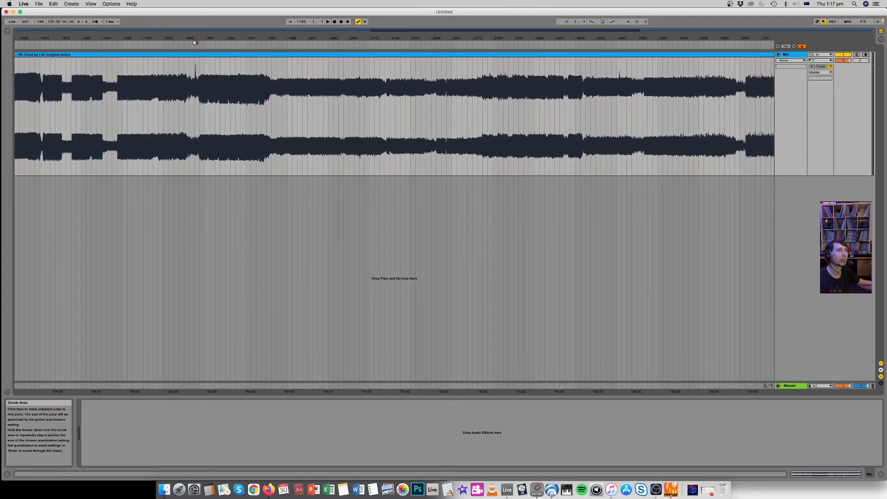
drag(196, 38, 198, 67)
drag(184, 37, 183, 3)
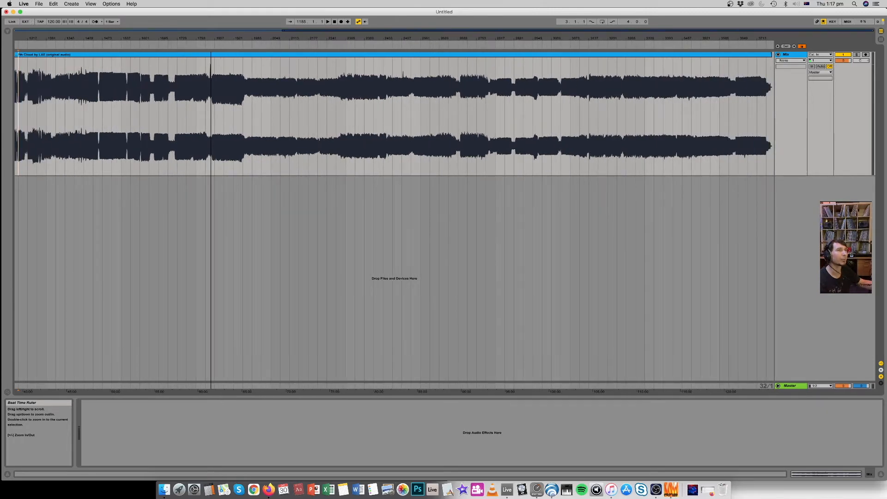
drag(211, 39, 211, 39)
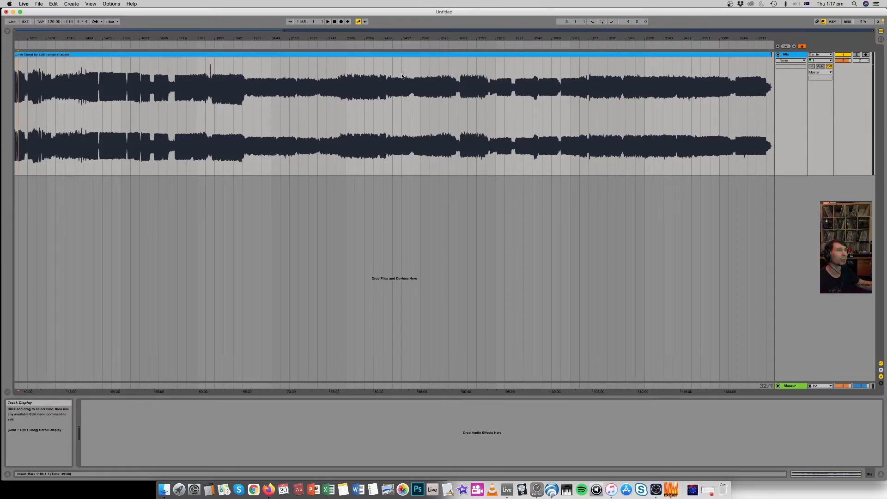
Insert a new audio track and copy the short section around the spike in bar 1842 of the Mix track onto it
drag(207, 39, 238, 73)
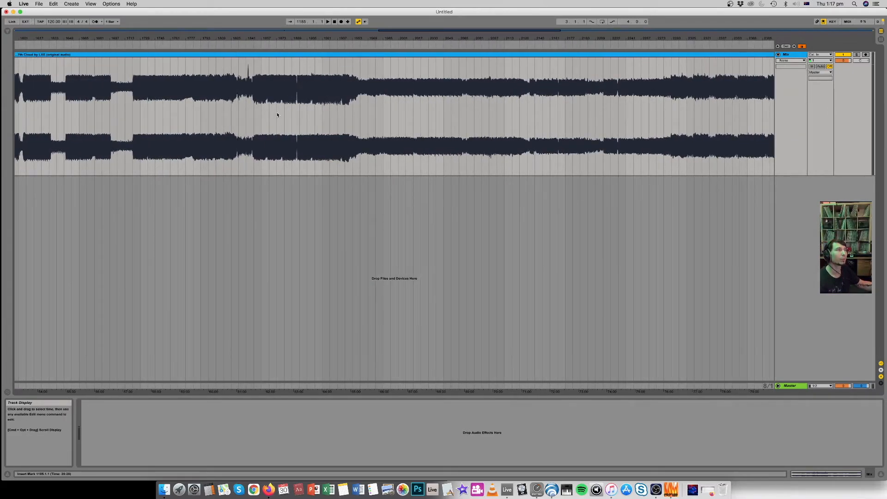
drag(246, 40, 367, 111)
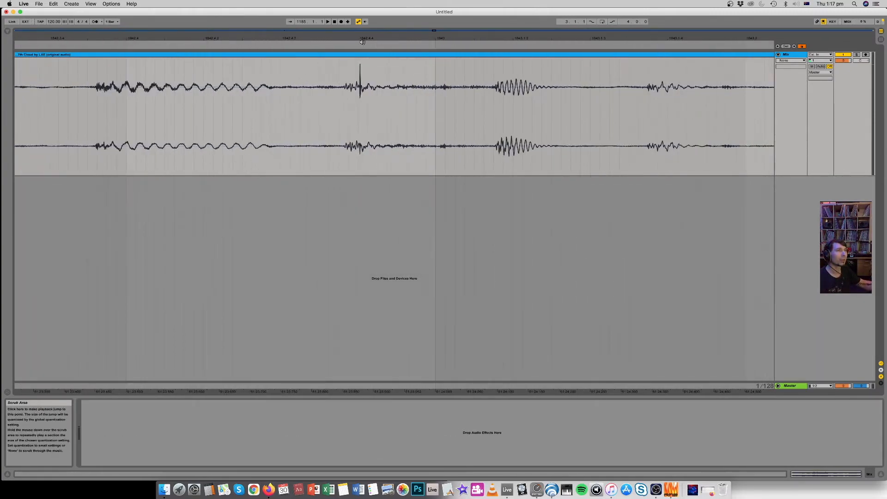
drag(370, 38, 334, 119)
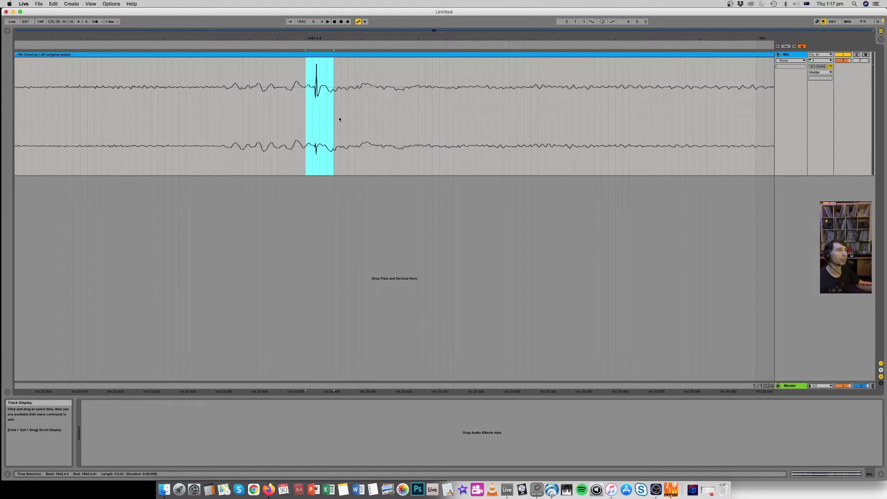
right_click(807, 217)
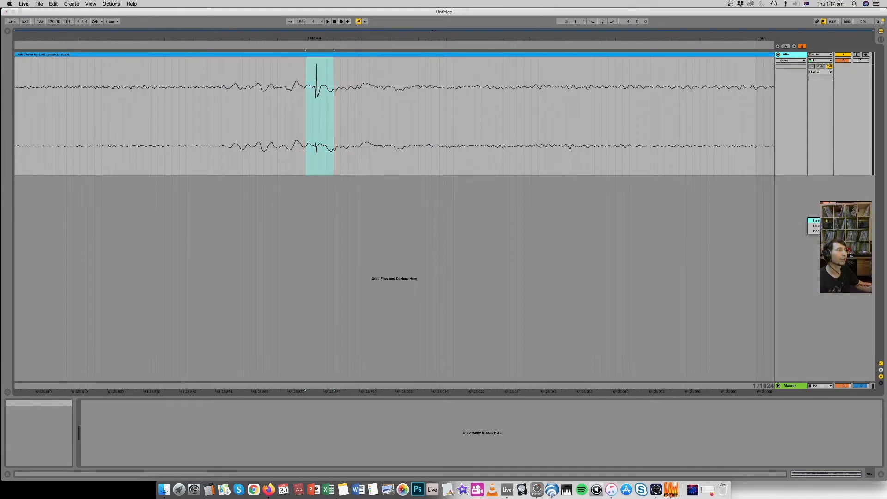
click(816, 221)
click(298, 97)
drag(303, 112, 339, 116)
click(301, 198)
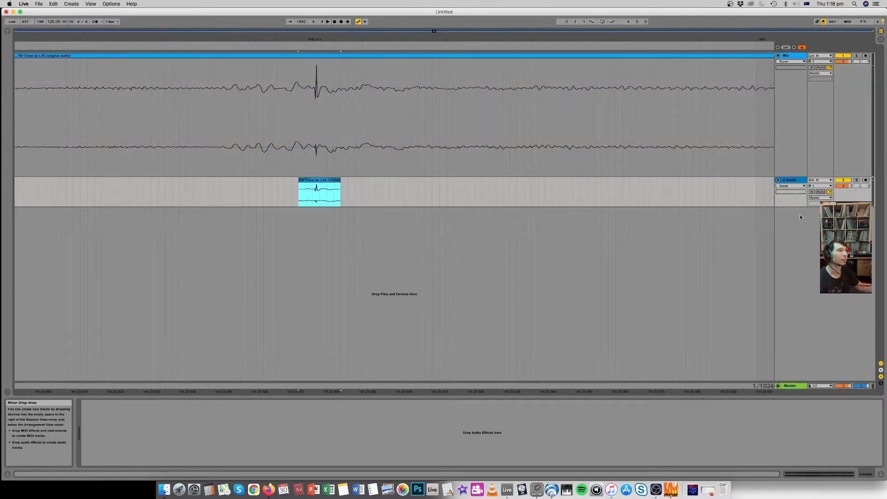
Enlarge the new audio track's height and display the fades of its clip
drag(797, 207, 797, 283)
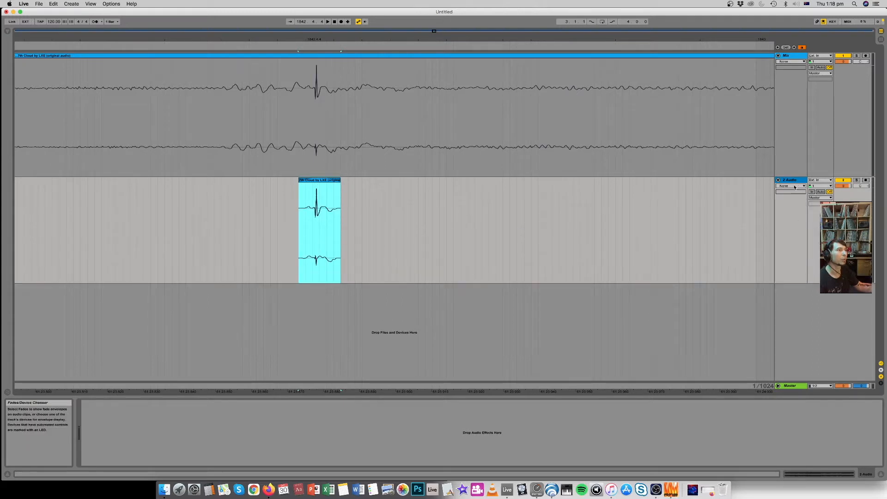
click(792, 186)
click(785, 196)
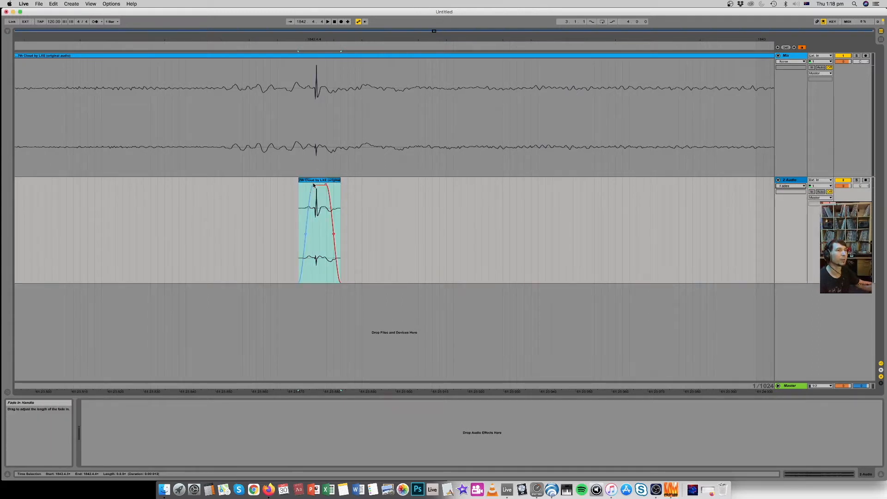
Extend the spike clip on the new audio track at both ends, keeping a fade-in and fade-out around it, and rename the track Invert
drag(310, 187, 355, 183)
click(335, 187)
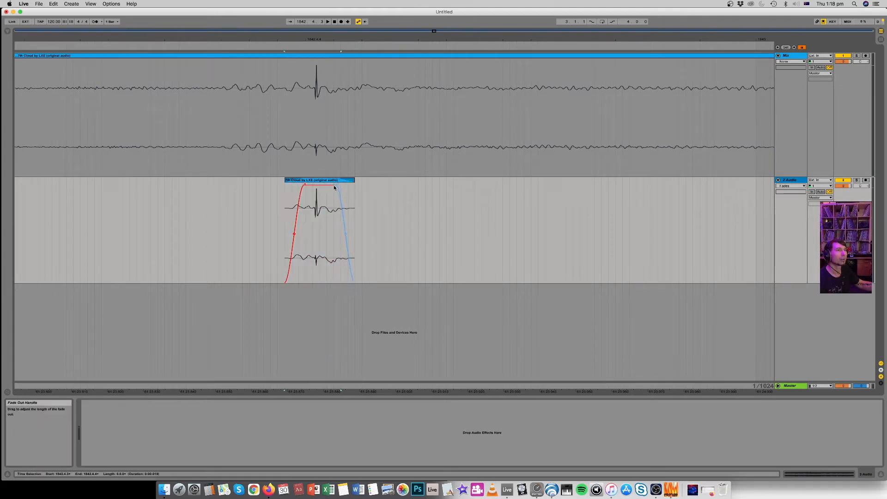
drag(337, 37, 337, 17)
click(794, 181)
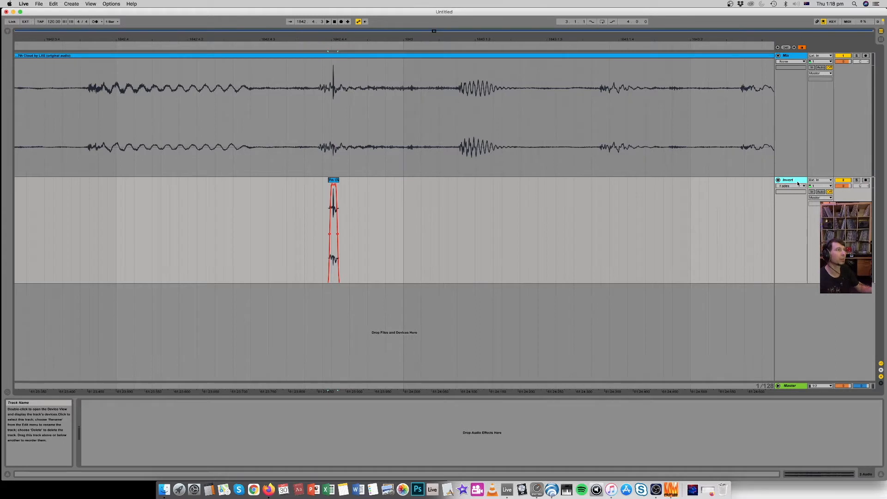
drag(332, 40, 343, 205)
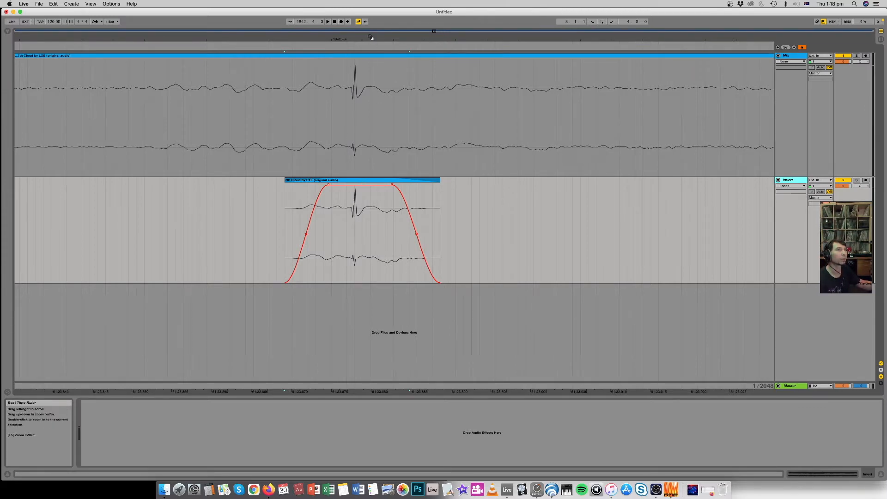
Copy the short section around the smaller spike in bar 2501 of the Mix track onto the Invert track at the same position
drag(370, 38, 370, 0)
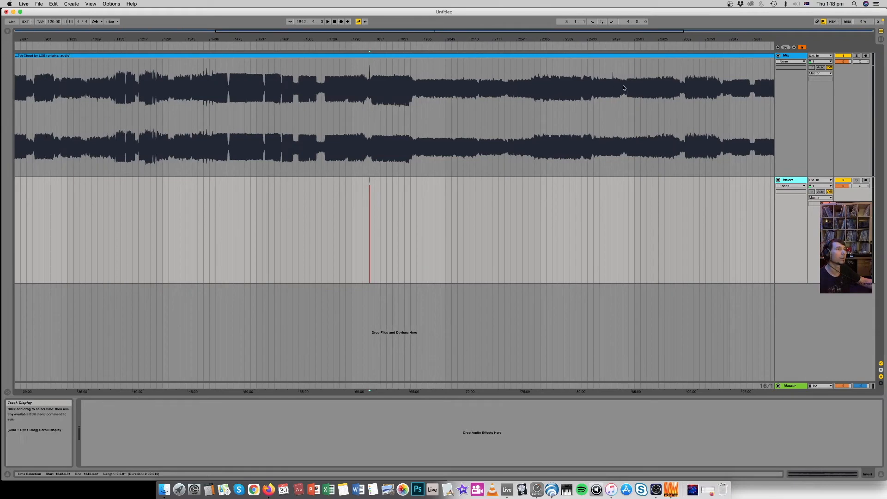
drag(616, 40, 616, 107)
drag(486, 43, 413, 42)
click(296, 104)
drag(222, 131, 358, 130)
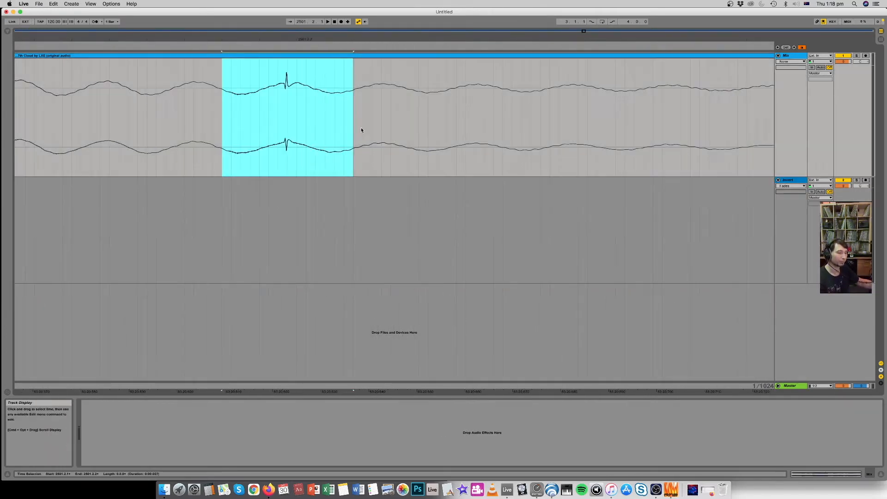
drag(222, 221, 287, 233)
key(super+v)
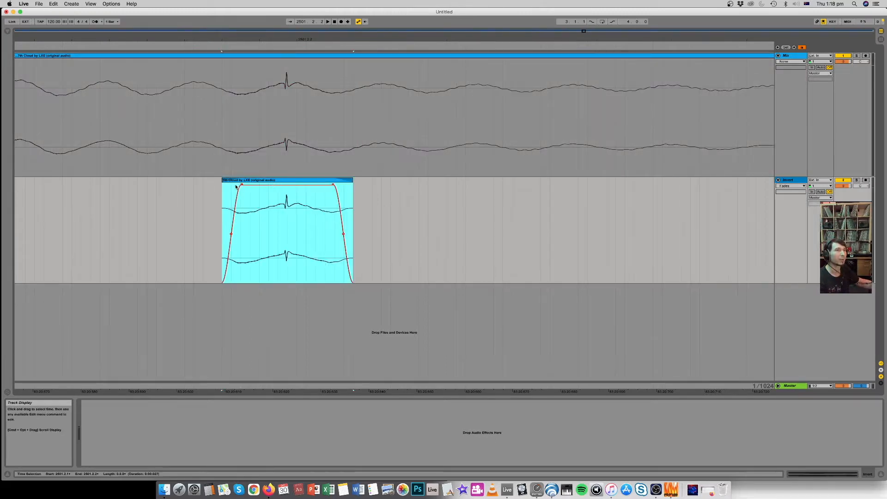
Lengthen the fade-in and fade-out of the bar 2501 clip on the Invert track so they reach closer to the spike
drag(333, 185, 330, 185)
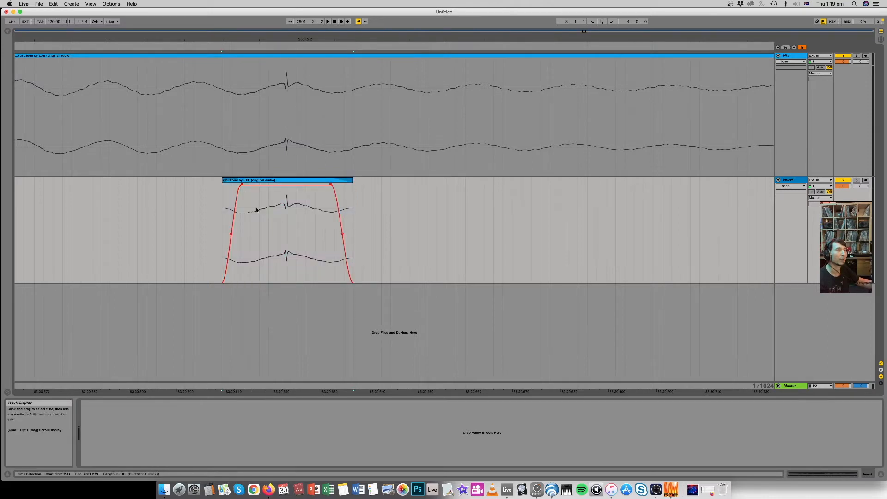
click(326, 189)
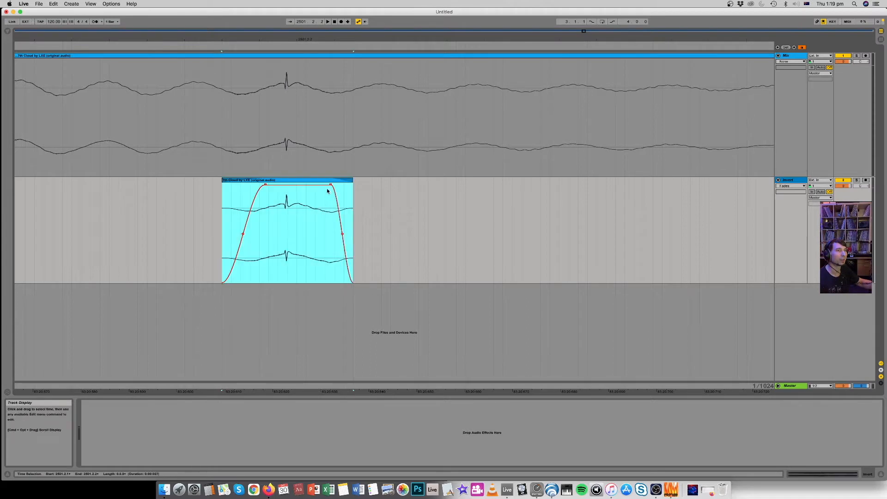
drag(331, 185, 318, 189)
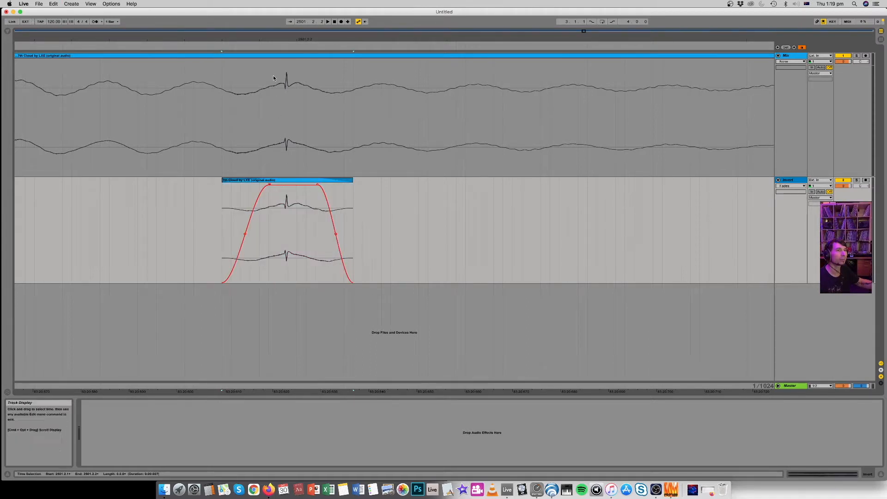
Add the Utility audio effect to the Invert track and invert the phase of its left and right channels
drag(286, 41, 286, 28)
key(super+alt+b)
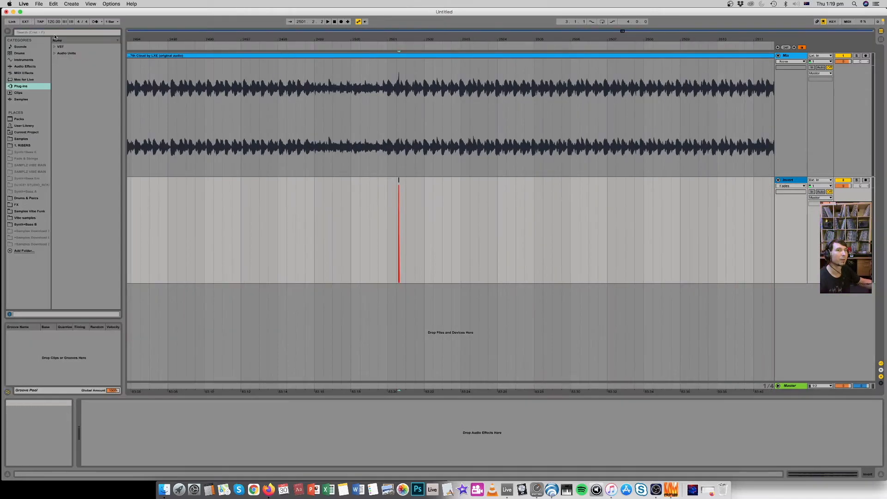
click(50, 33)
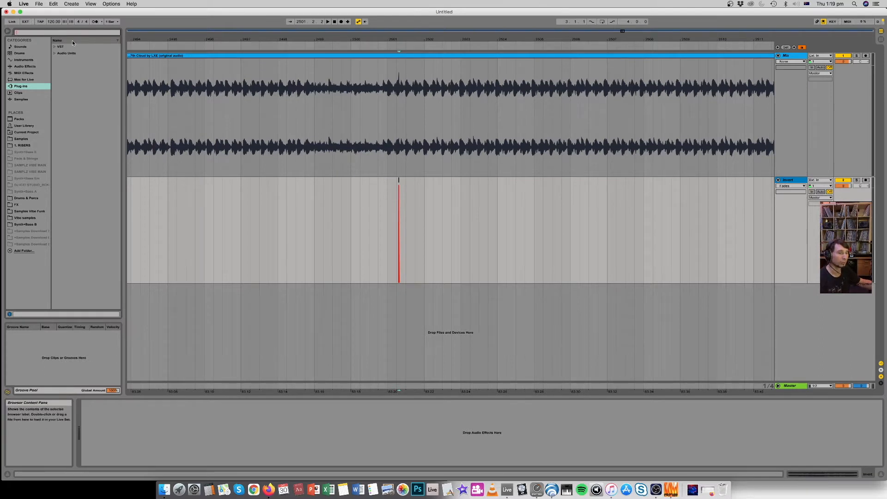
text(utility)
click(40, 67)
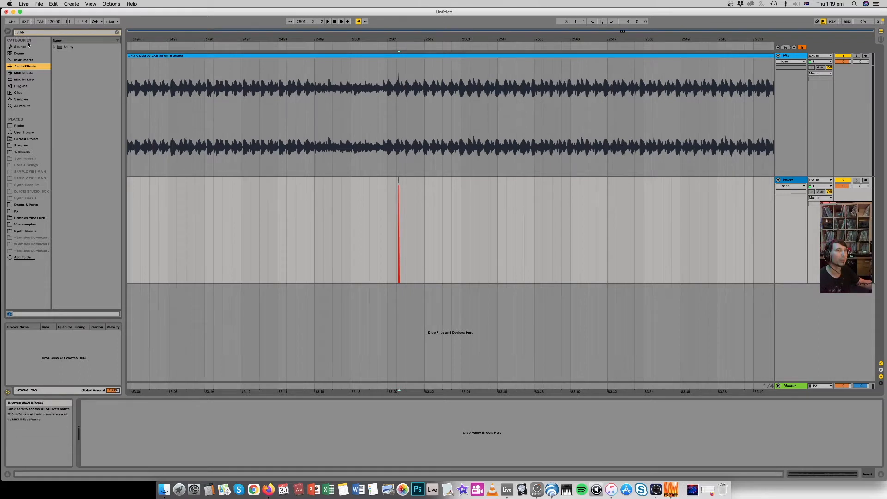
drag(71, 49, 115, 406)
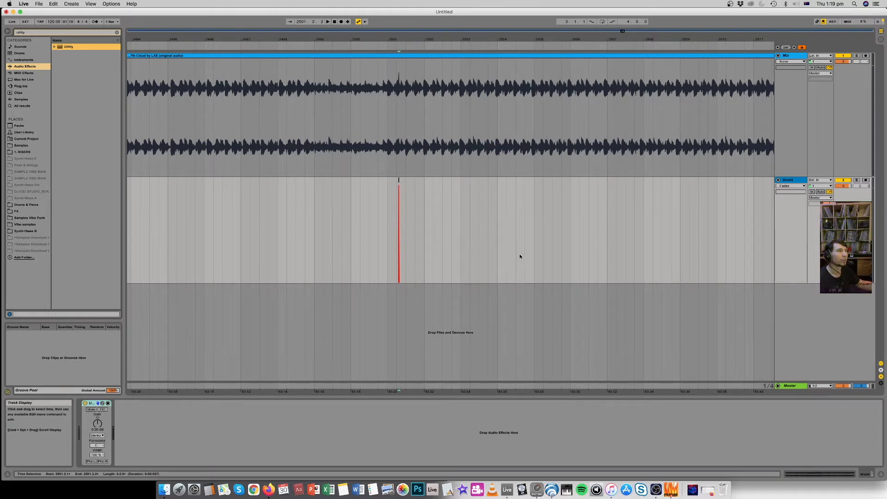
click(91, 460)
click(102, 460)
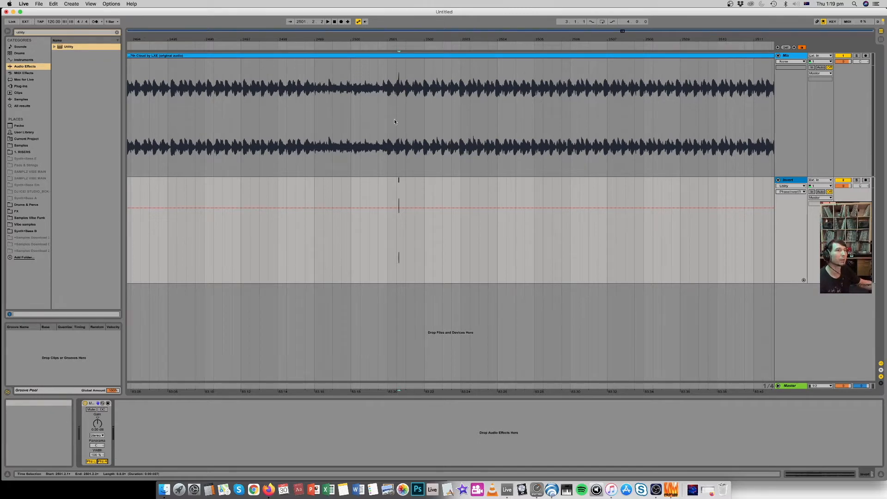
Play the spike in bar 2501 with the Invert track switched off and again with it switched on to compare the click
drag(406, 39, 405, 291)
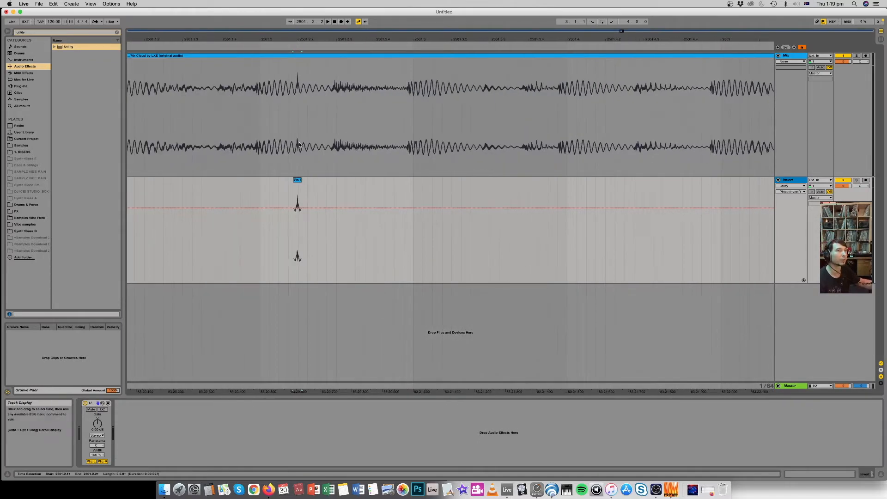
click(259, 102)
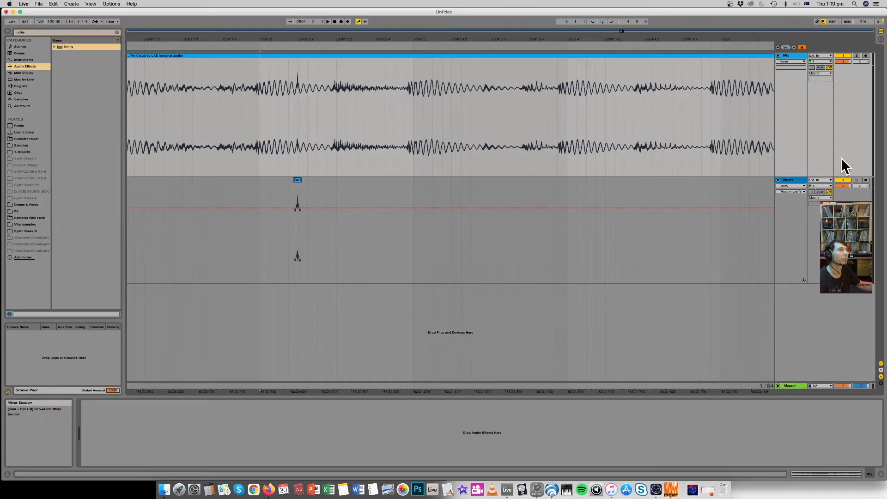
click(842, 180)
key(space)
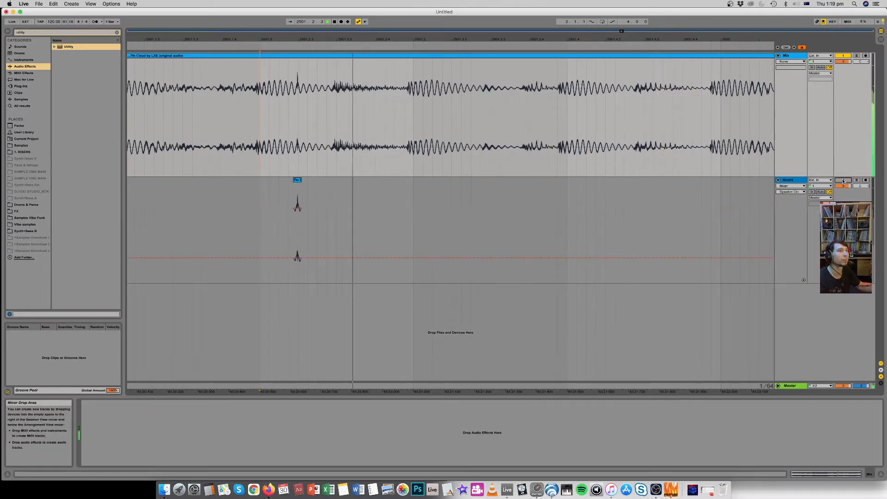
click(189, 121)
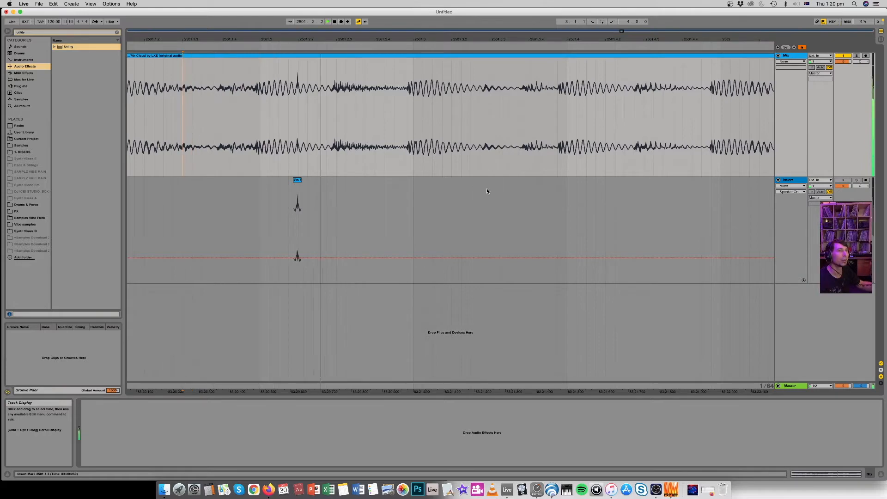
click(843, 181)
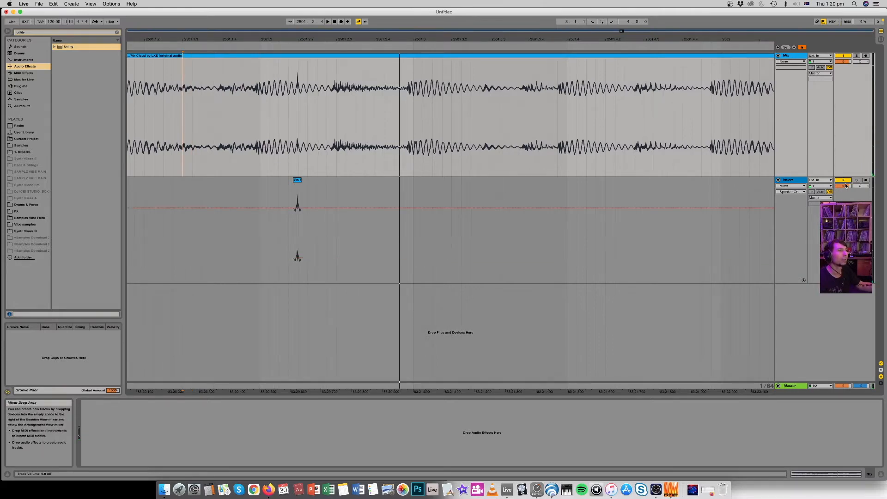
drag(321, 41, 322, 31)
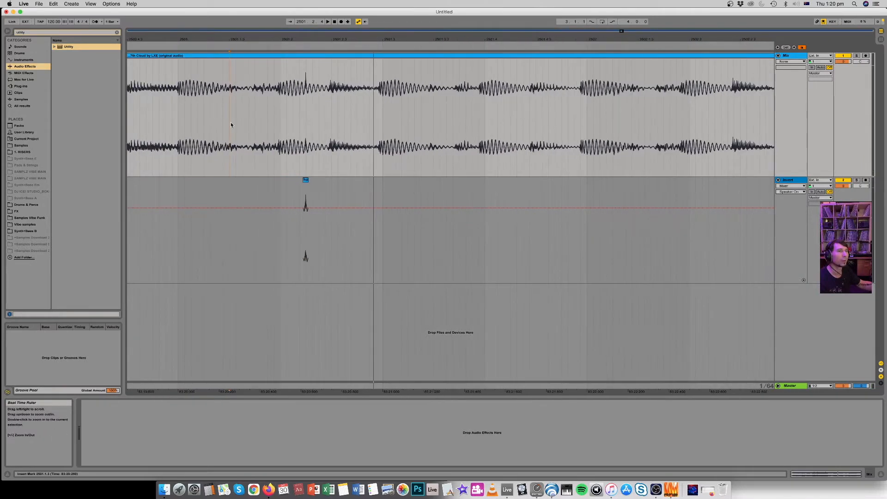
key(space)
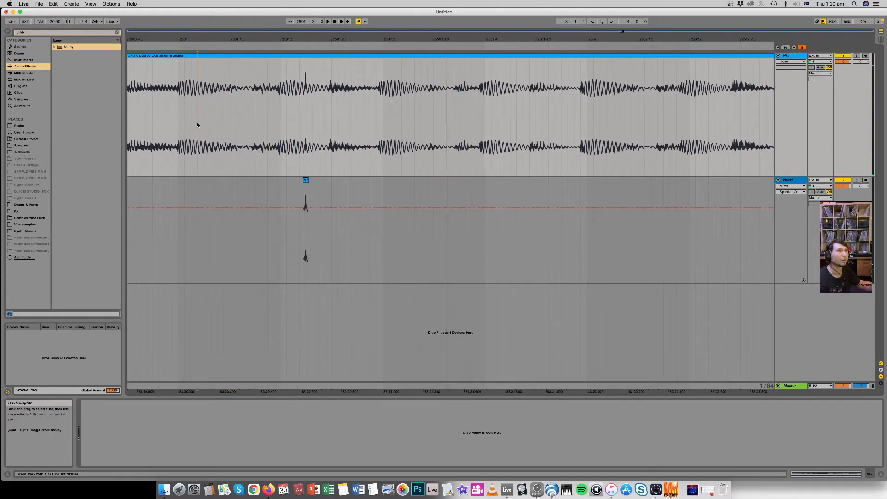
Go back to the larger spike in bar 1842 and play it with the Invert track active
drag(391, 40, 336, 148)
drag(492, 40, 492, 122)
click(307, 139)
key(space)
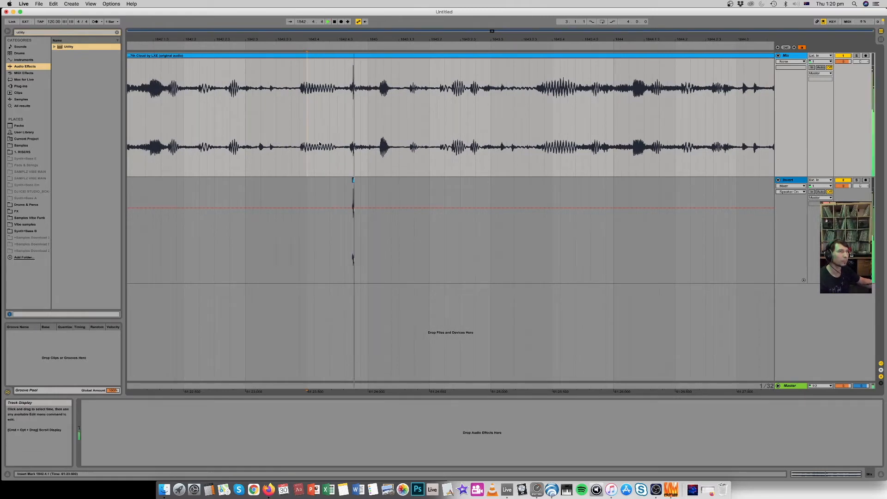
Inspect the bar 1842 clip on the Invert track up close against the Mix spike and replay the passage
drag(352, 36, 318, 186)
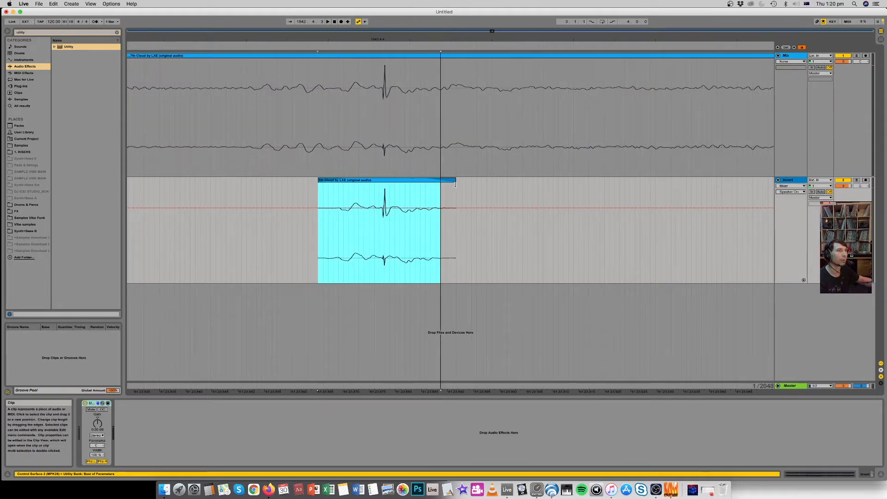
drag(267, 40, 265, 27)
click(174, 95)
key(space)
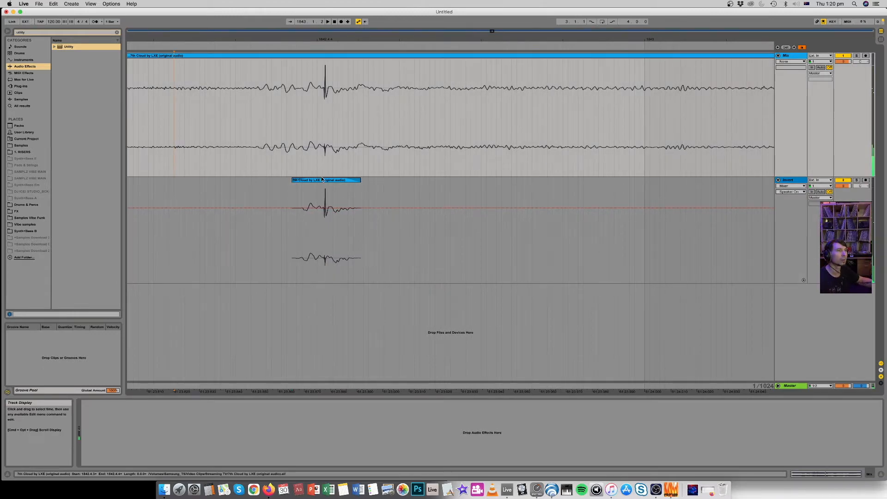
click(306, 179)
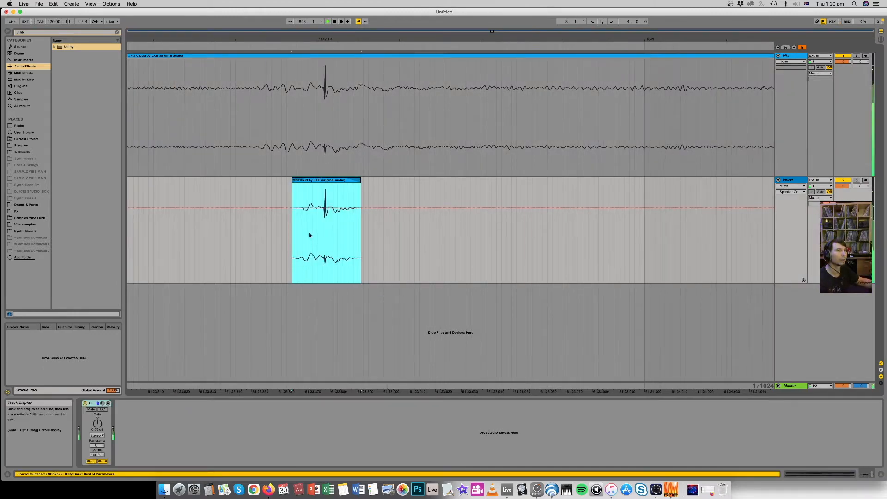
click(200, 143)
key(space)
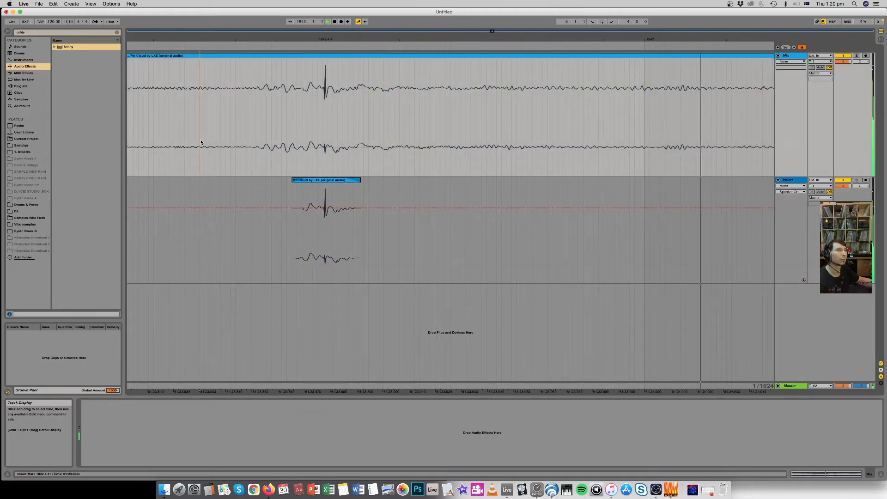
drag(305, 47, 301, 45)
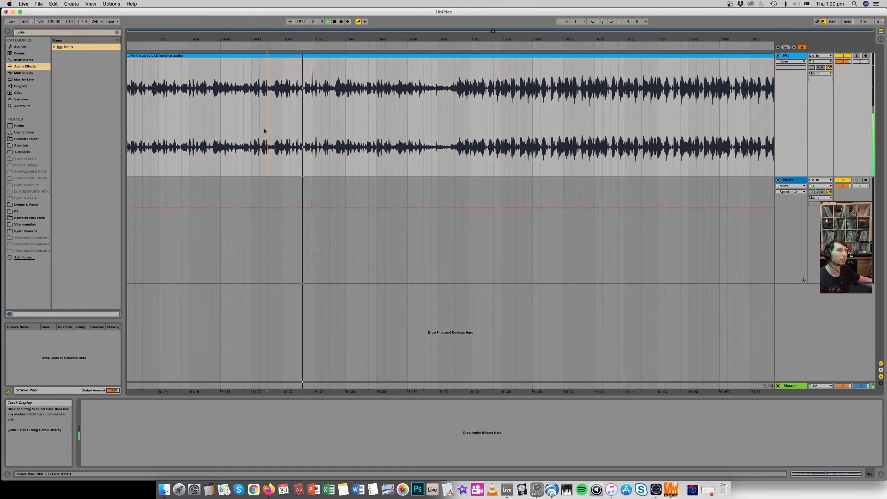
Compare playback of the bar 1842 spike with the Invert track off and on, and check both waveforms up close
drag(313, 40, 313, 81)
click(843, 180)
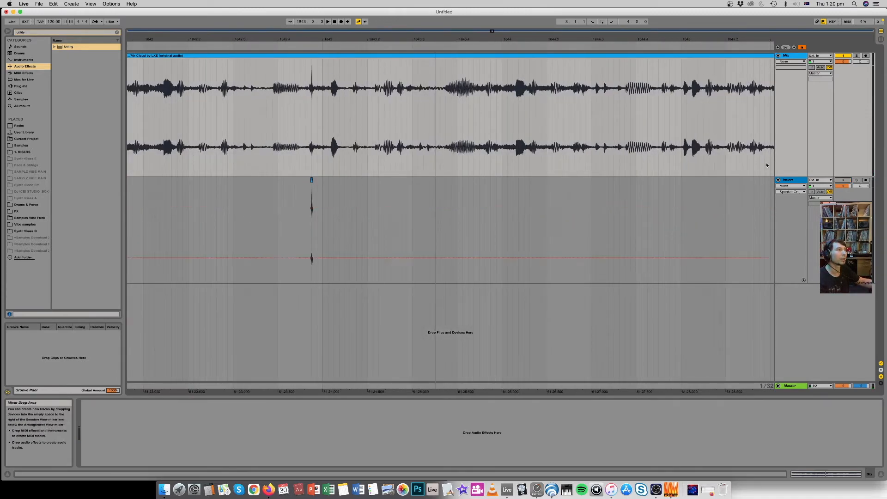
click(272, 128)
key(space)
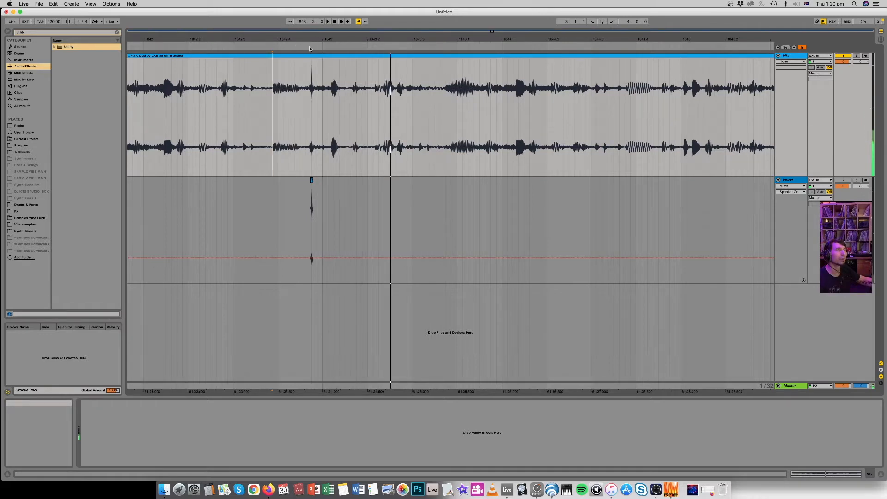
key(space)
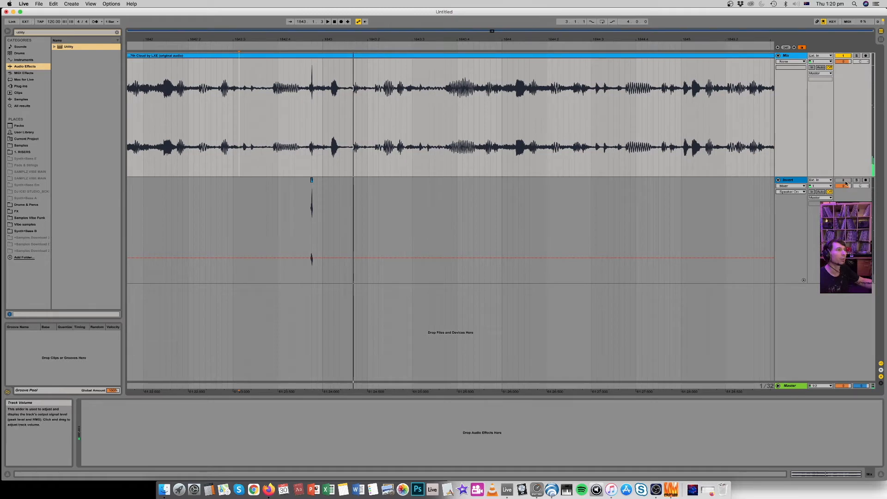
click(244, 120)
key(space)
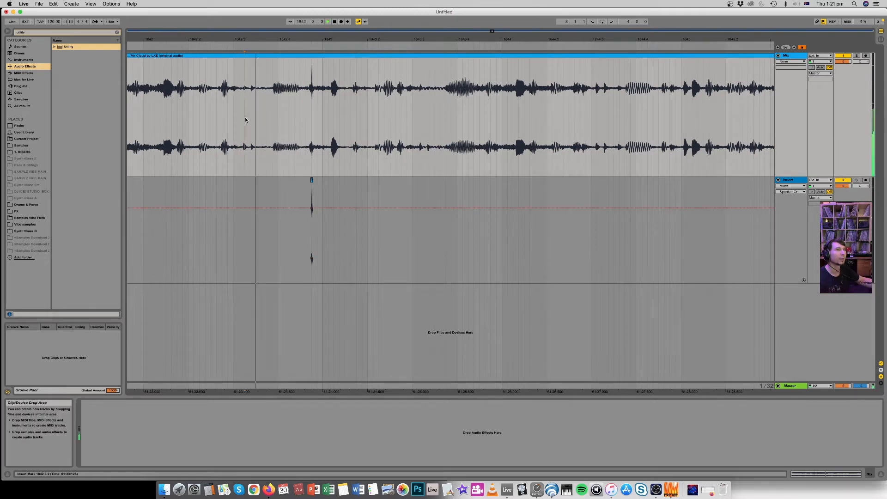
key(space)
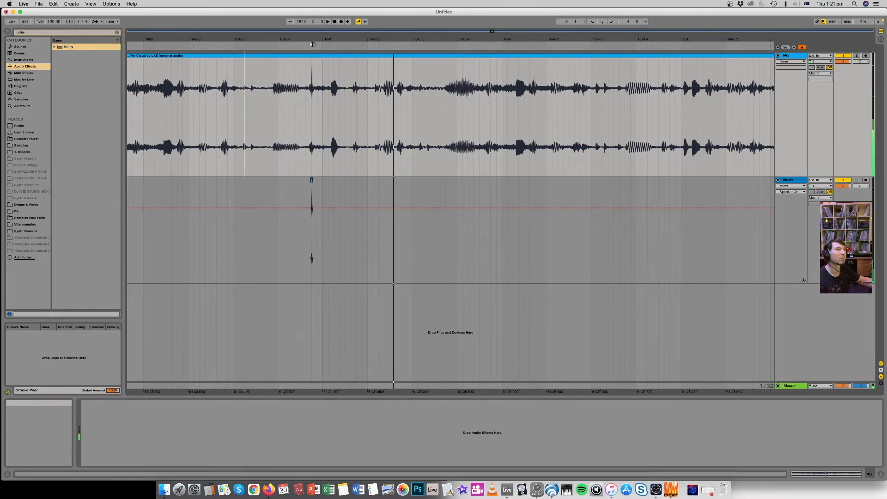
mouse_move(310, 39)
mouse_down()
mouse_move(311, 138)
mouse_move(311, 127)
mouse_up()
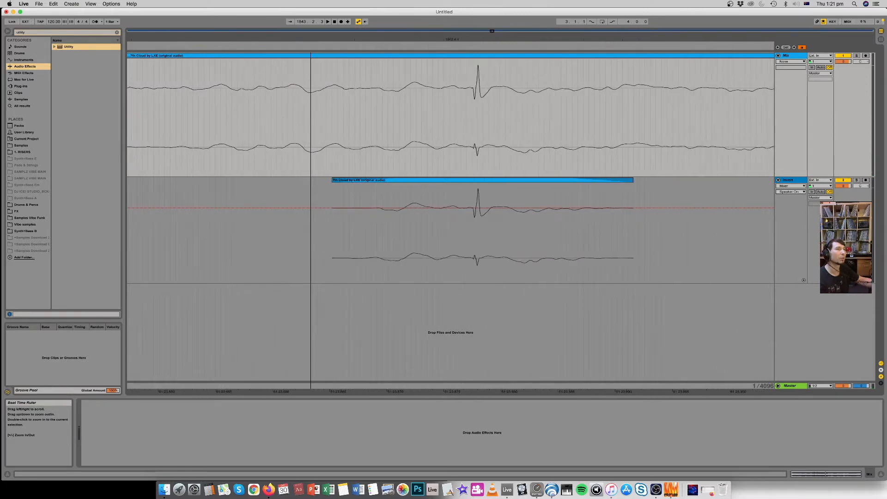
Show the whole mix and select the louder stretch of the Mix track from bar 1153 to bar 1953
mouse_move(483, 38)
mouse_down()
mouse_move(483, 74)
mouse_move(483, 39)
mouse_move(444, 40)
mouse_up()
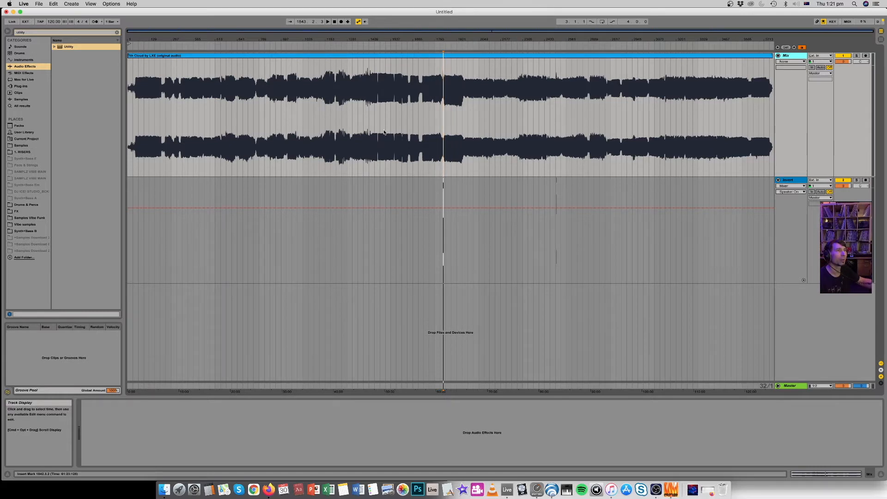
drag(331, 113, 402, 122)
drag(425, 125, 465, 130)
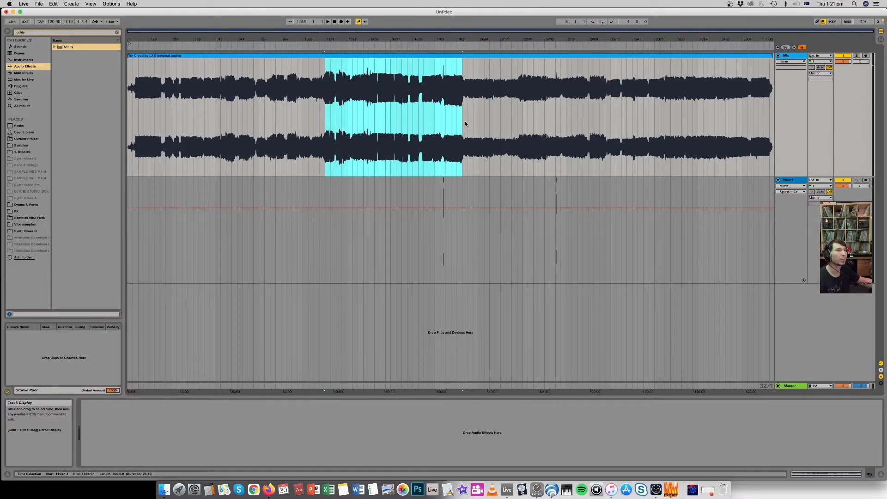
Loop the selected stretch from bar 1153 to bar 1953 and play its loud passage around bar 1386
key(super+l)
click(378, 44)
click(364, 46)
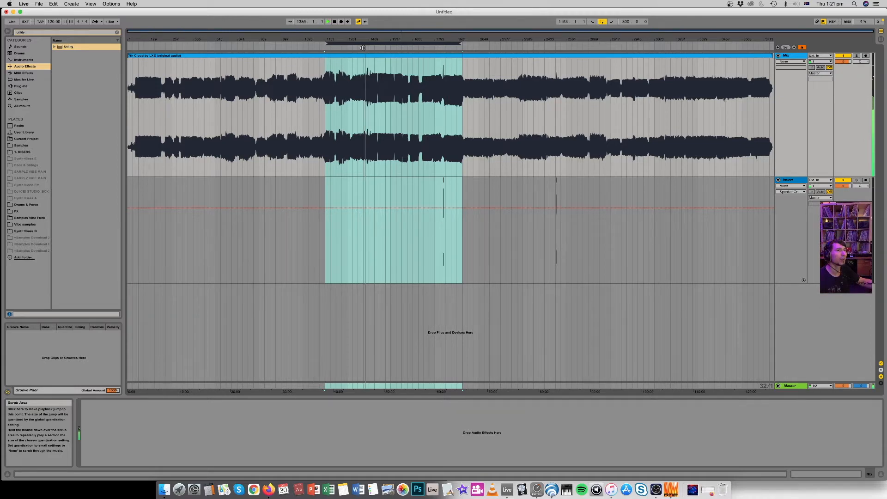
click(778, 180)
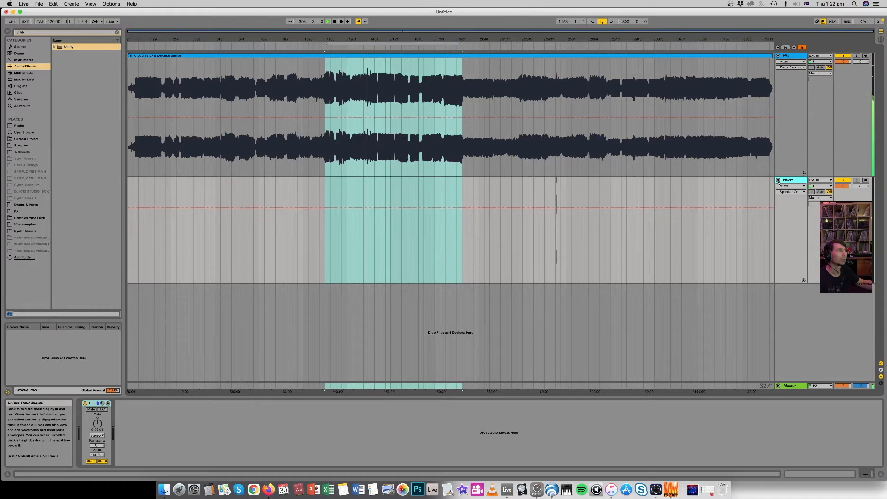
key(space)
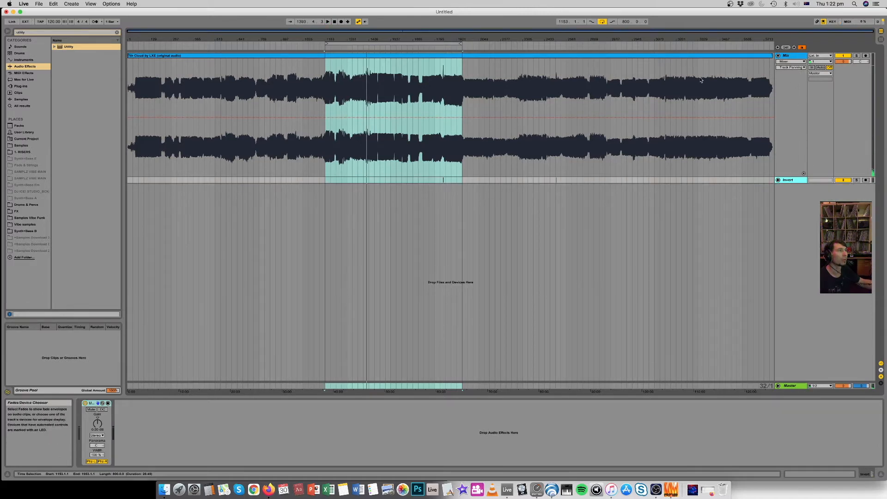
click(777, 181)
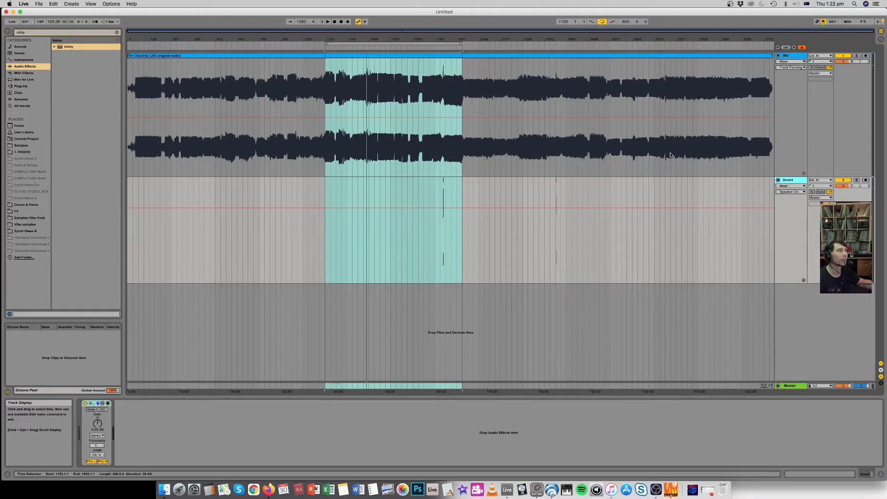
Group the Mix and Invert tracks and rename the group "Master Buss"
click(787, 56)
click(791, 183)
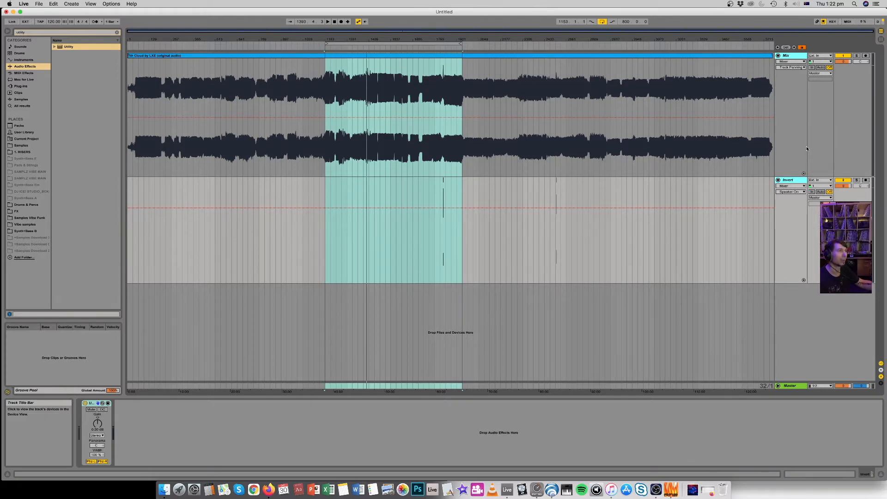
key(super+g)
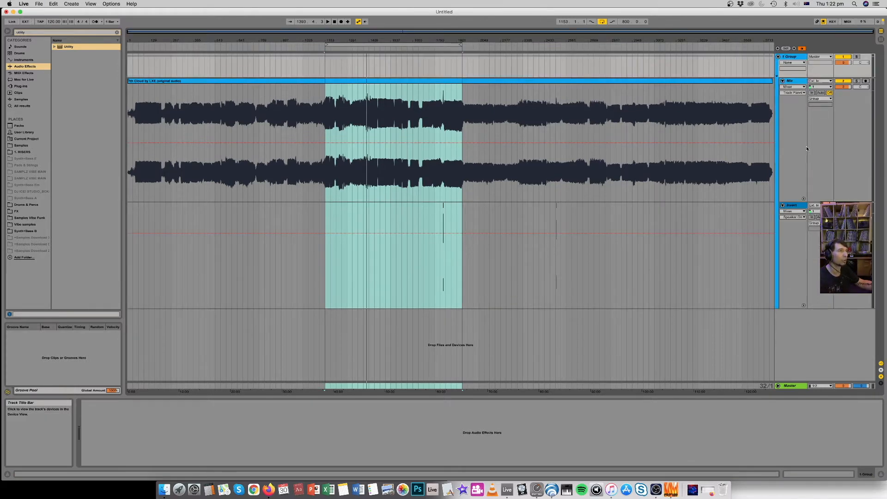
click(800, 56)
key(super+r)
text(Master Buss)
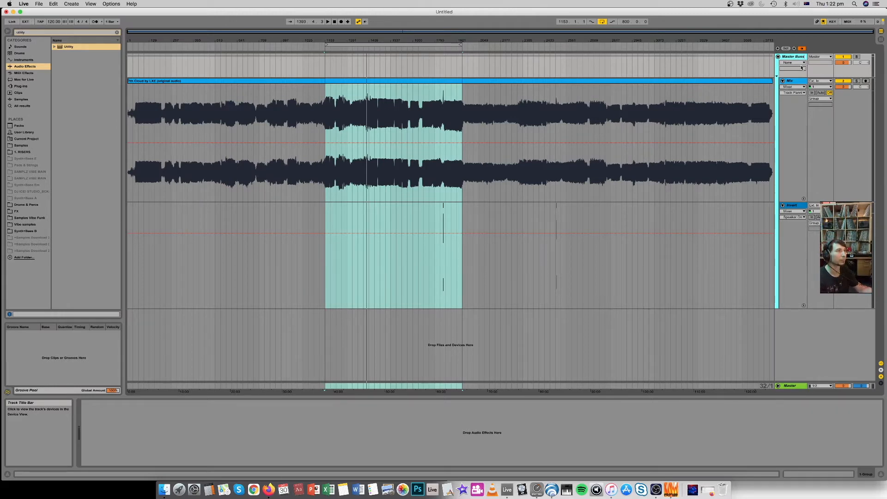
key(Return)
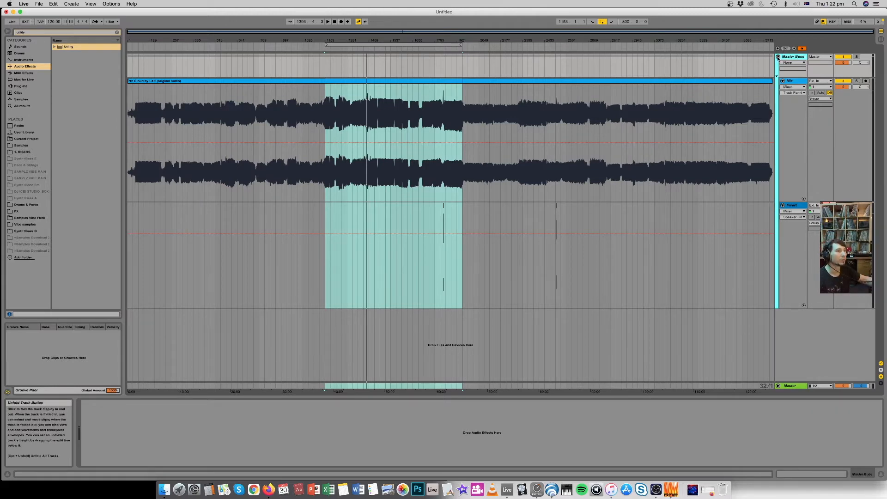
Show the Mix and Invert channels of the Master Buss group in the Session mixer and reset the Mix volume to 0 dB
click(778, 57)
key(Tab)
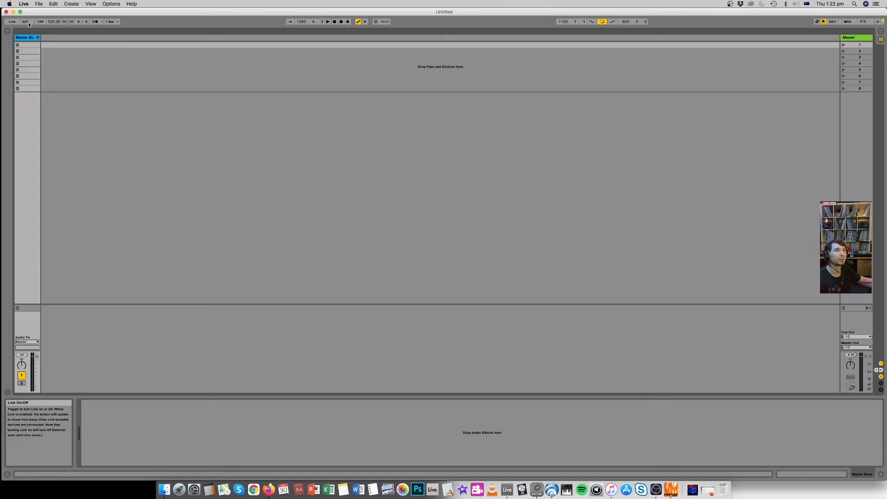
click(37, 37)
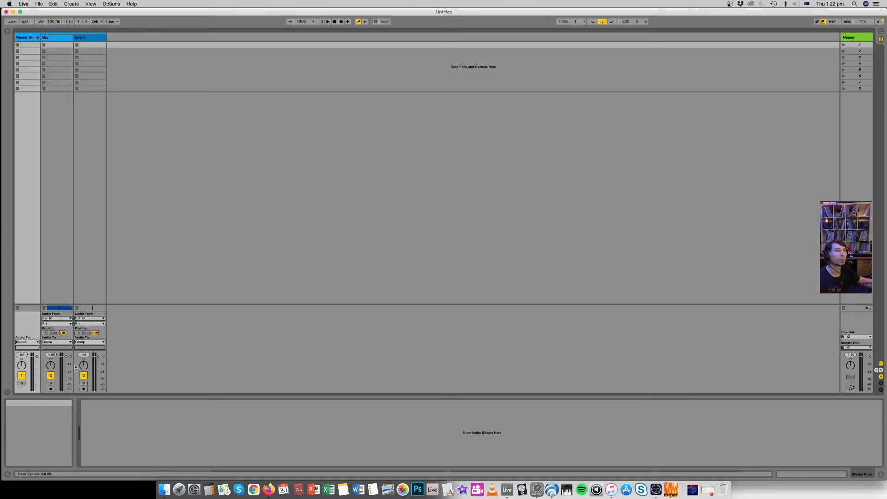
click(66, 375)
key(Delete)
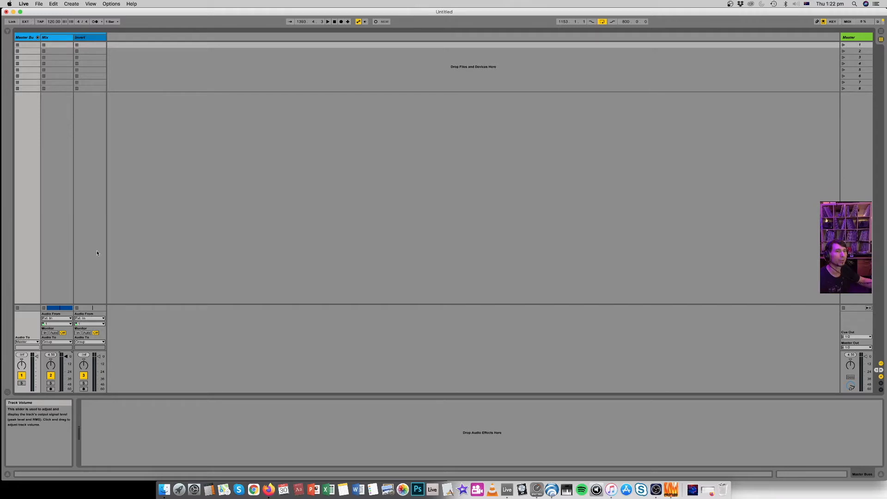
Add a Utility effect to the Master Buss group
click(25, 39)
click(37, 38)
click(7, 32)
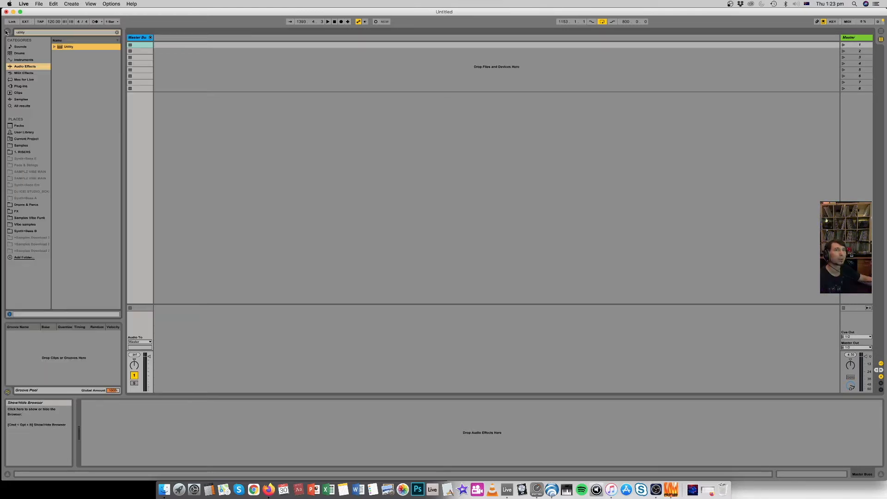
double_click(69, 47)
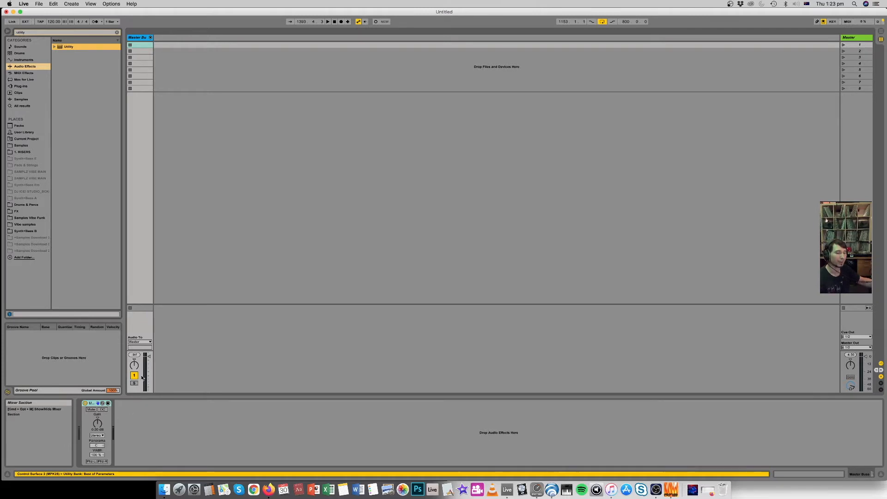
Play the Mix track's loud section from bar 1473 and enlarge the Session mixer to show detailed level meters
key(Tab)
click(778, 57)
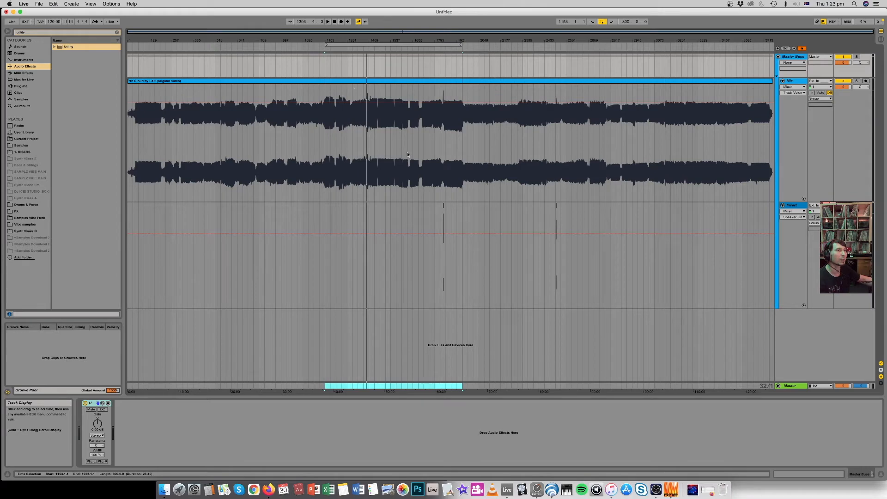
click(379, 171)
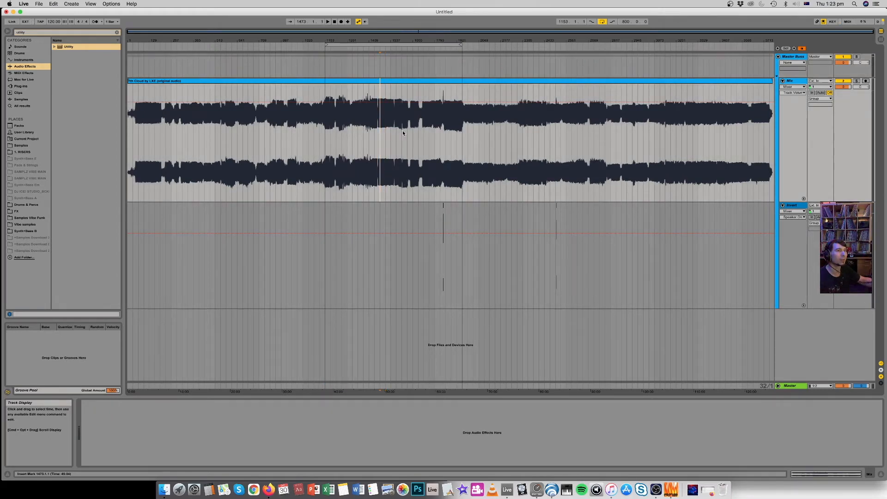
key(space)
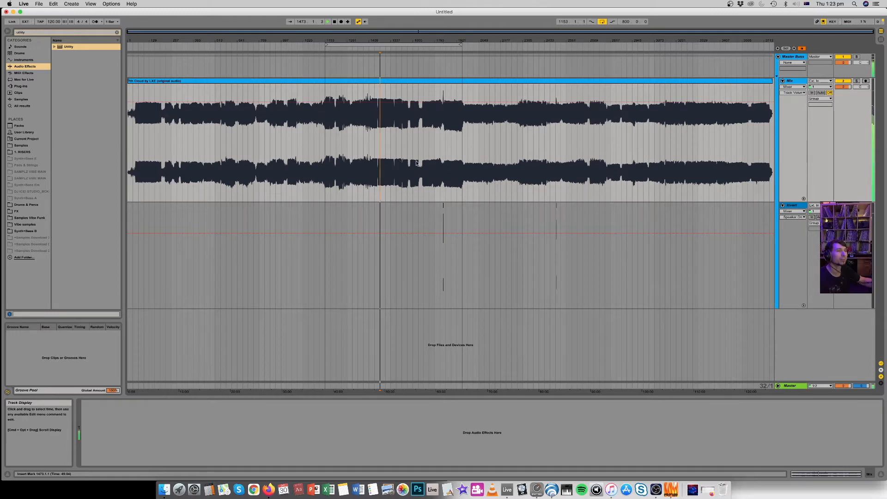
key(Tab)
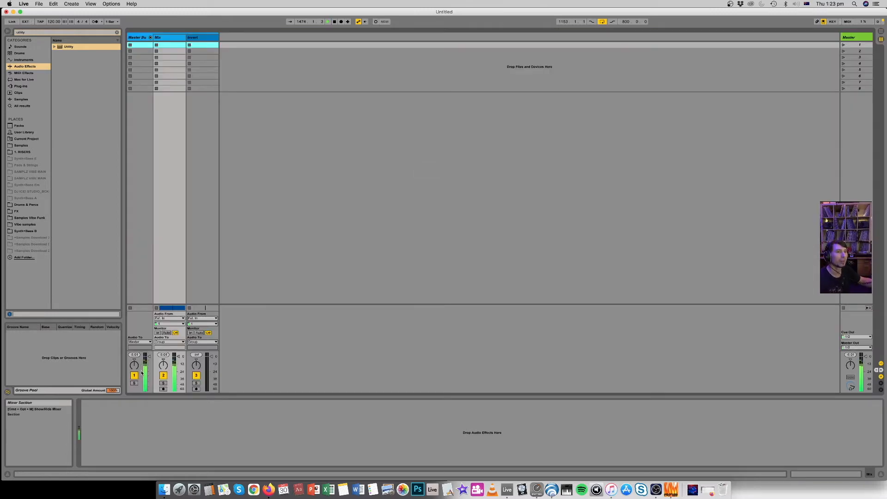
drag(148, 350, 144, 294)
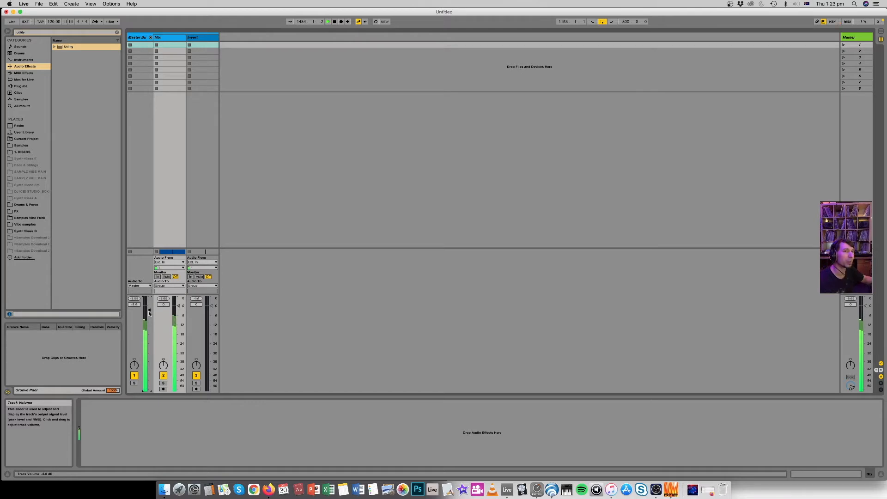
Return the Master Buss volume to 0 dB and check its peak level in the loud section and an earlier passage around bar 1227
drag(133, 304, 134, 301)
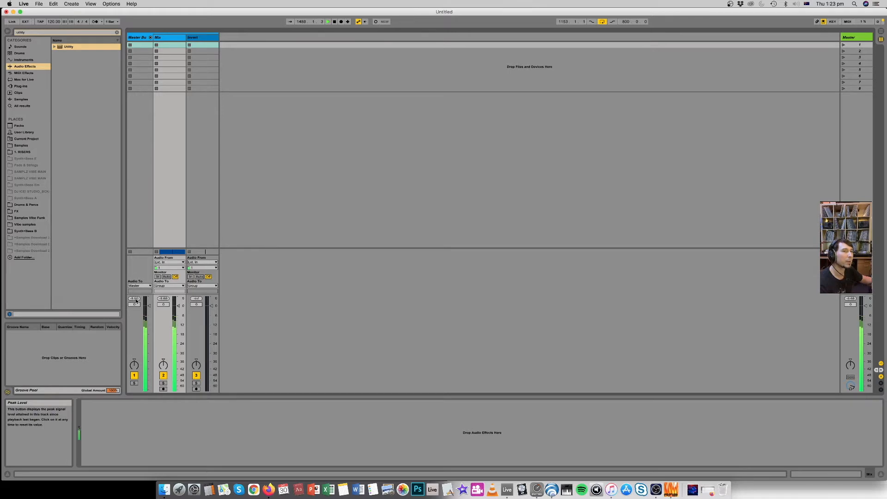
click(135, 299)
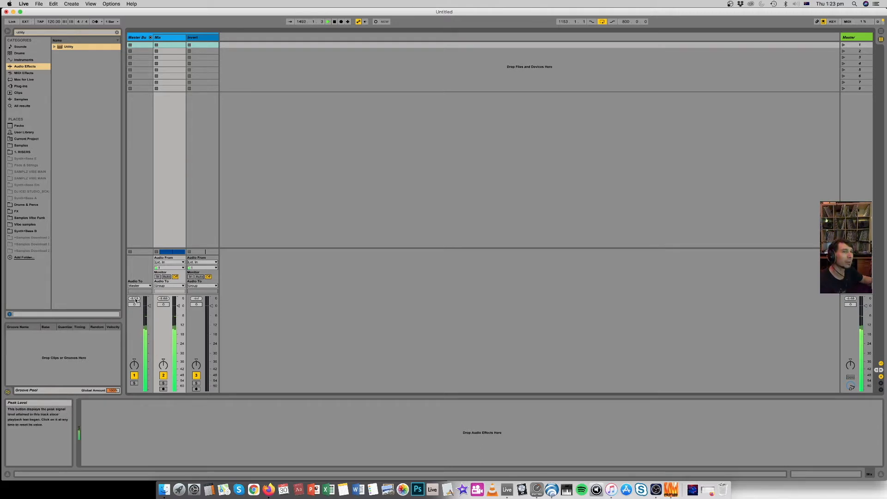
click(135, 299)
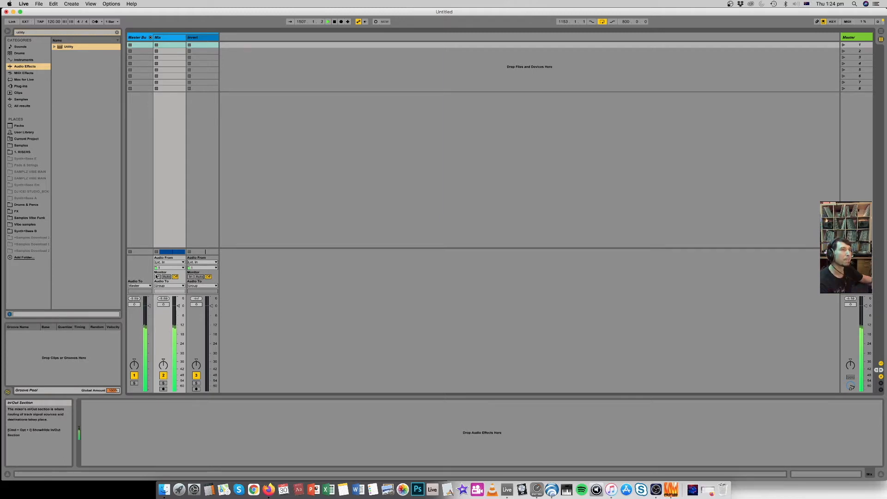
key(Tab)
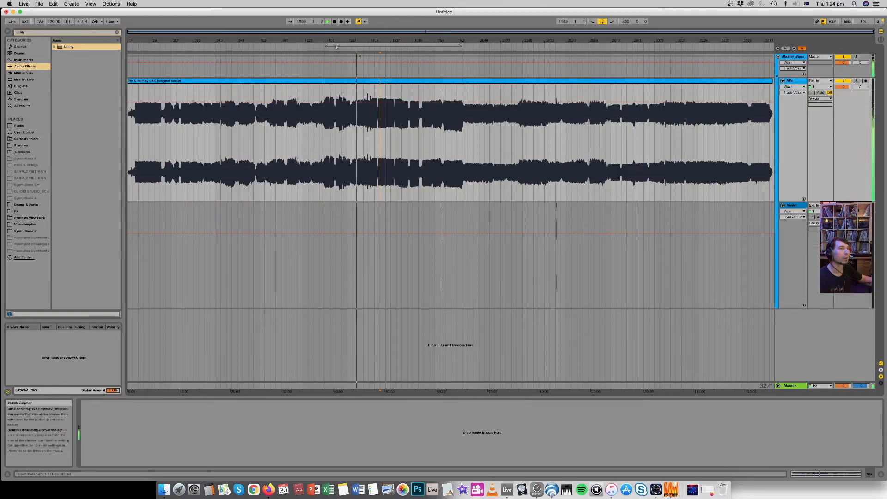
key(Tab)
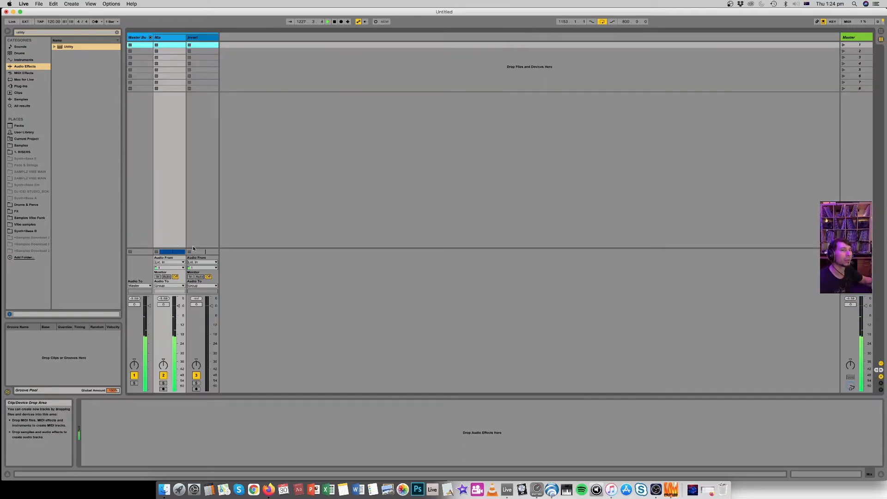
Stop playback and set the gain of the Utility on the Master Buss group to 3 dB
click(139, 39)
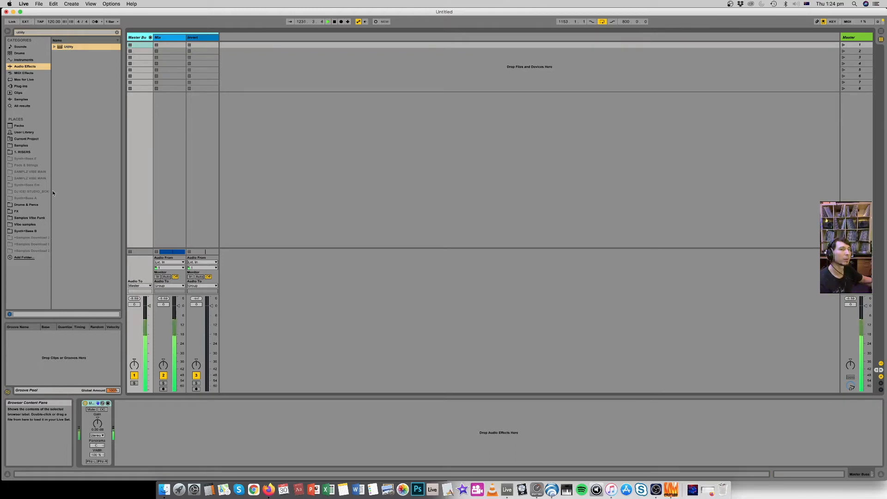
key(space)
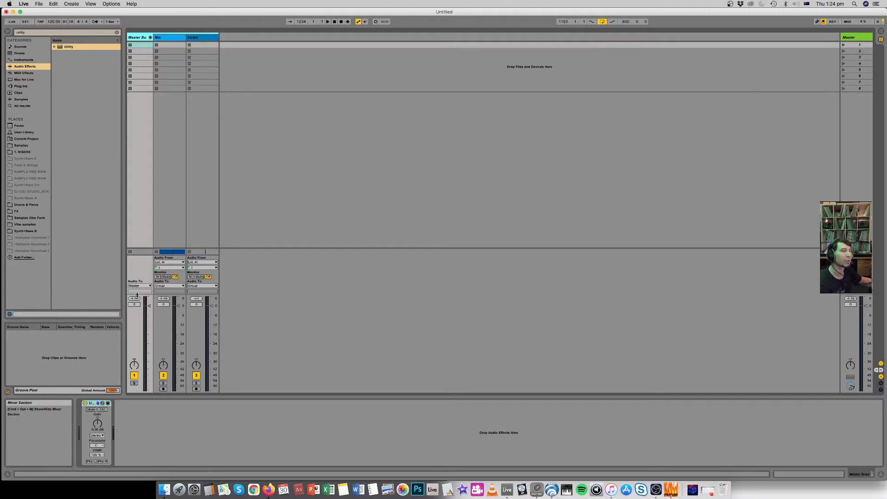
click(96, 431)
text(3)
key(Return)
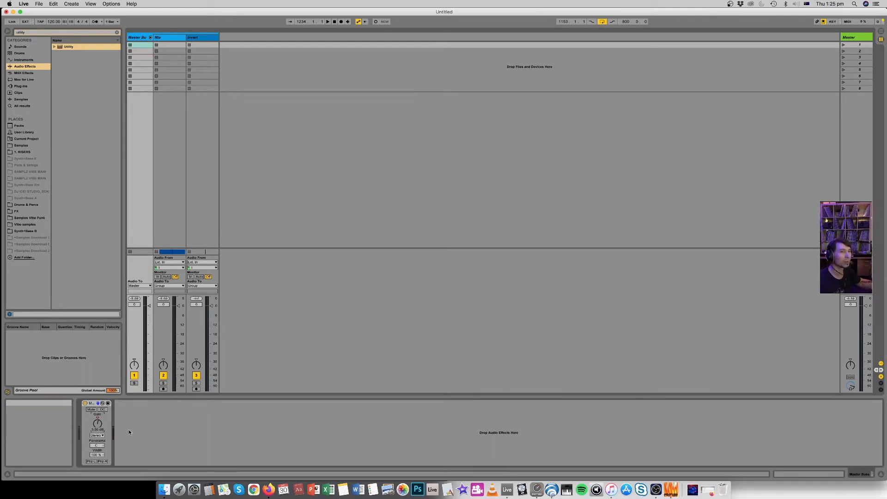
Reset the Master Buss peak level and play the loud section to check the peaks with the Utility gain applied
click(137, 299)
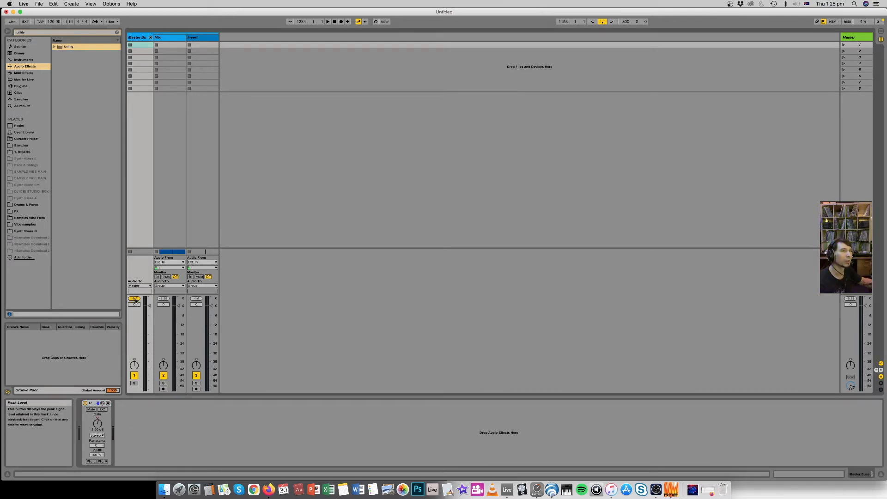
key(space)
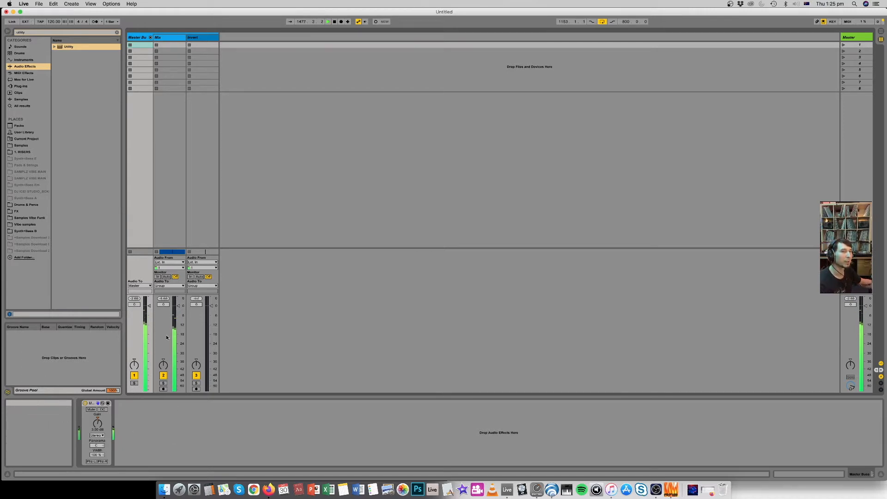
click(134, 299)
key(space)
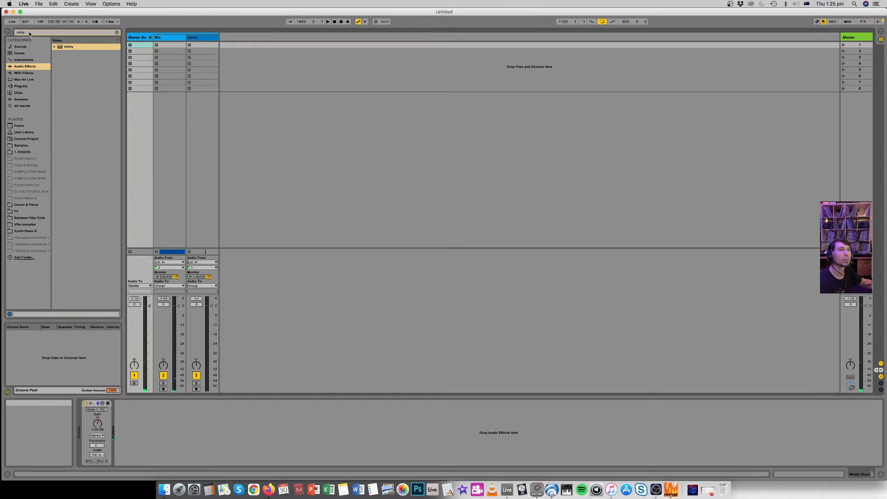
Search the audio effects for "eq" and add EQ Eight after the Utility on the Master Buss group
drag(29, 32, 10, 30)
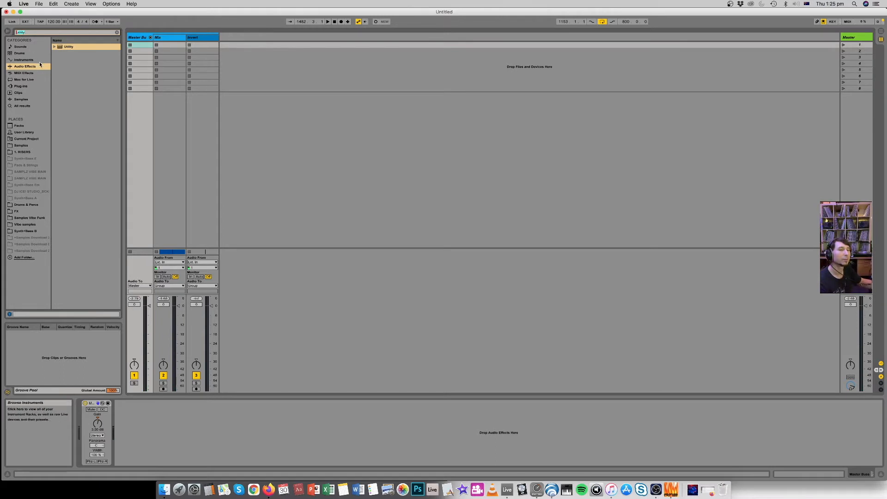
key(BackSpace)
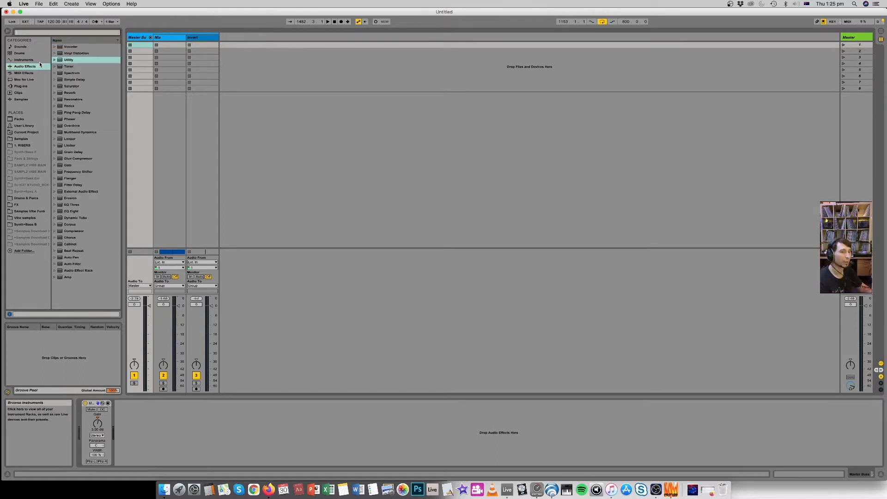
text(eq)
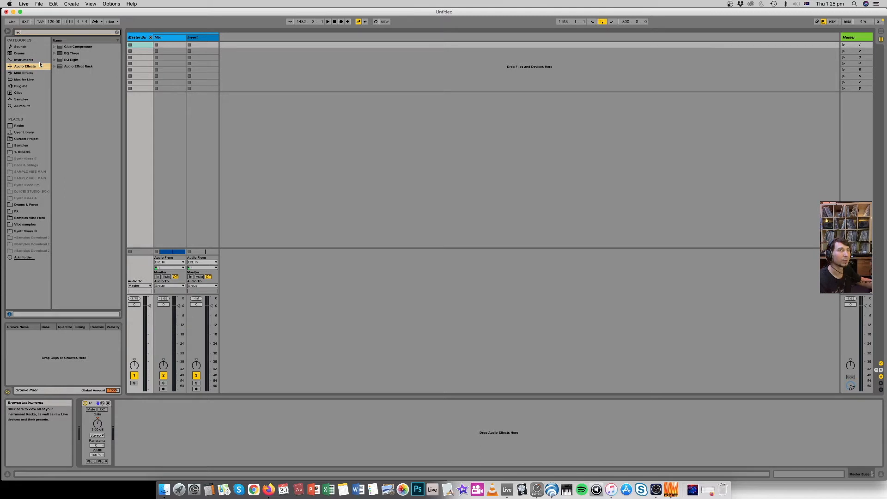
double_click(72, 60)
Disable bands 2, 3 and 4 of the EQ Eight and set band 1 to a low cut filter
click(153, 461)
click(185, 461)
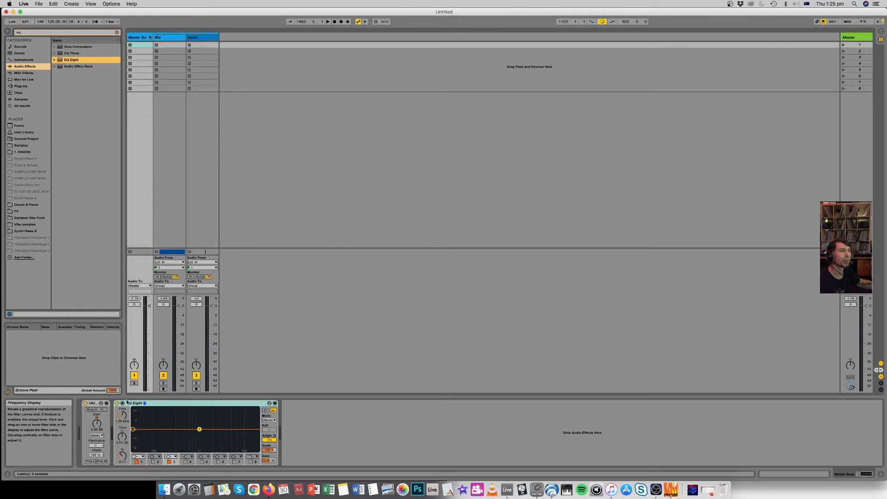
click(169, 462)
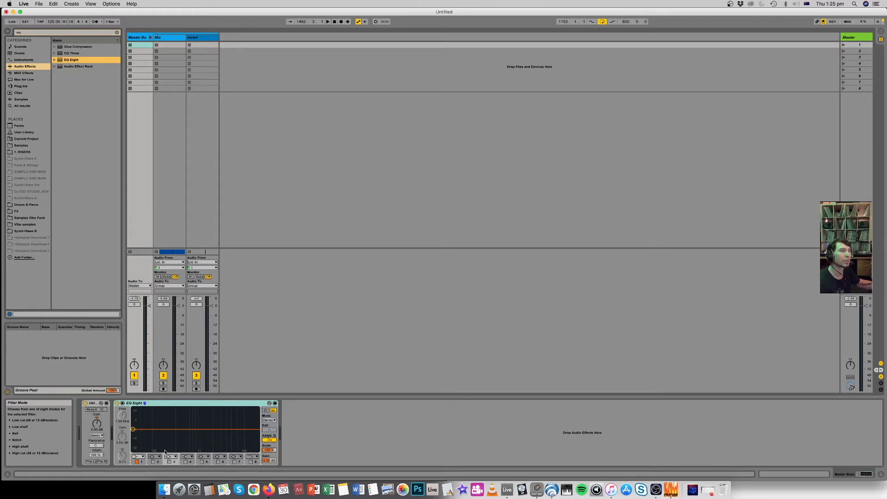
click(142, 457)
click(134, 425)
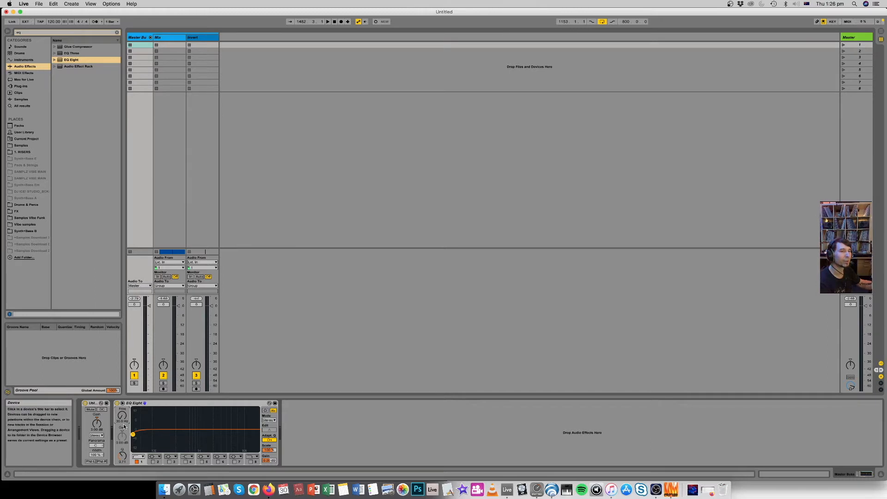
Try the 48 dB/octave low cut on band 1 of EQ Eight and return it to the 12 dB/octave low cut
click(137, 456)
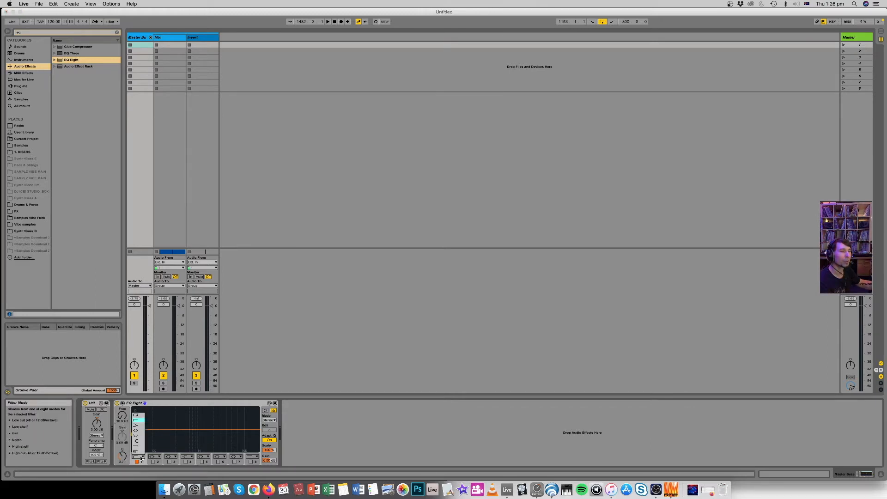
click(141, 417)
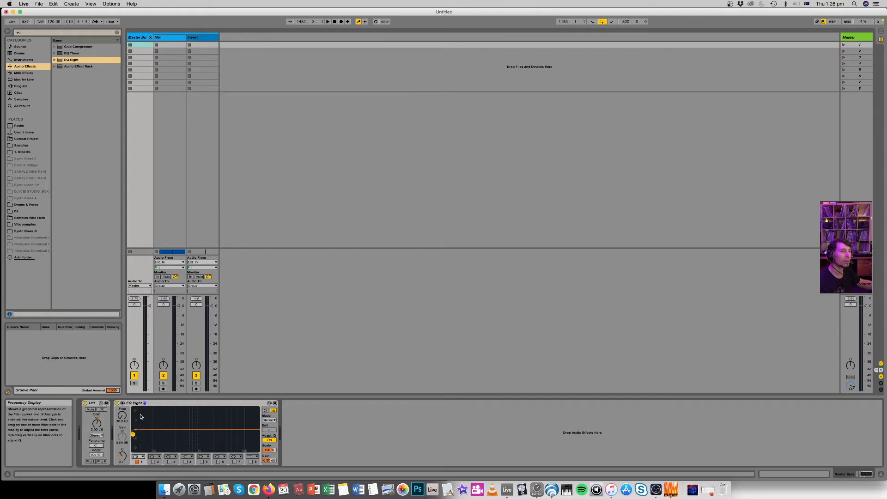
click(143, 457)
click(145, 420)
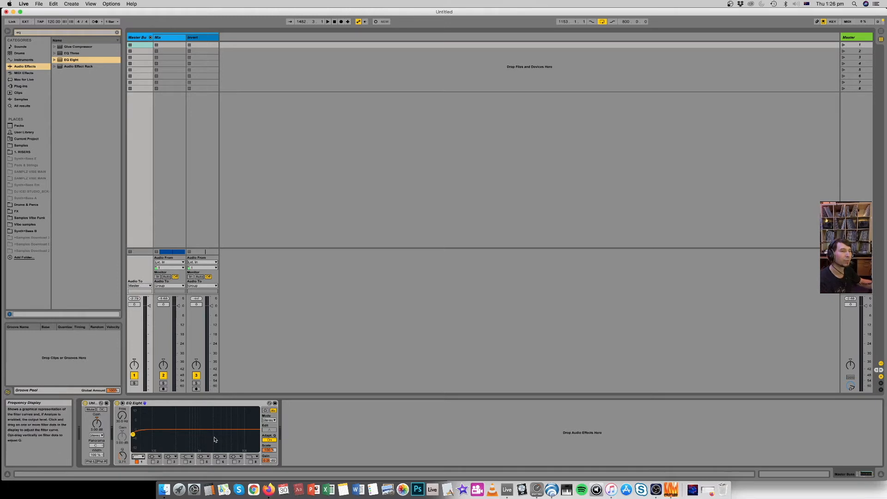
Expand the EQ Eight display and play the section to examine the frequency spectrum of the mix
click(122, 403)
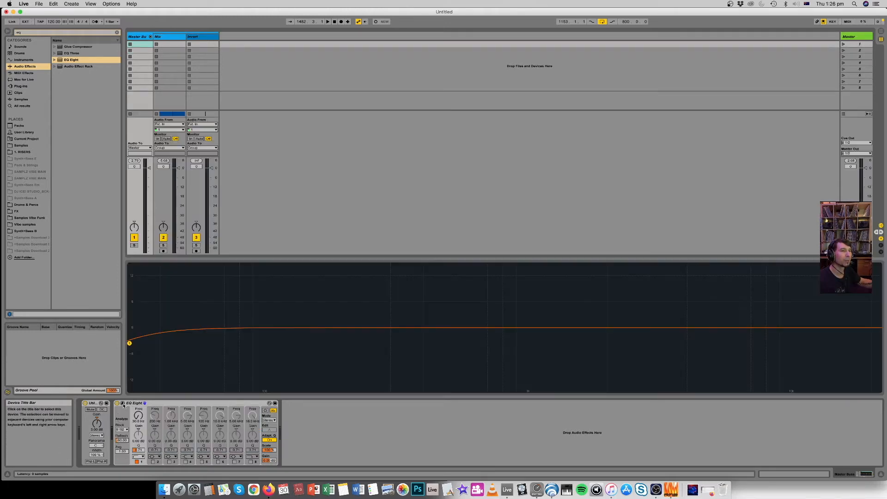
key(space)
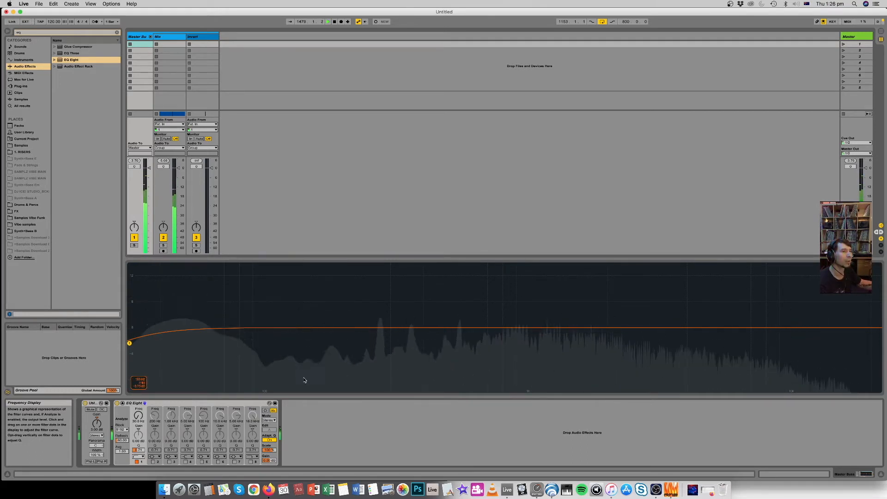
click(350, 431)
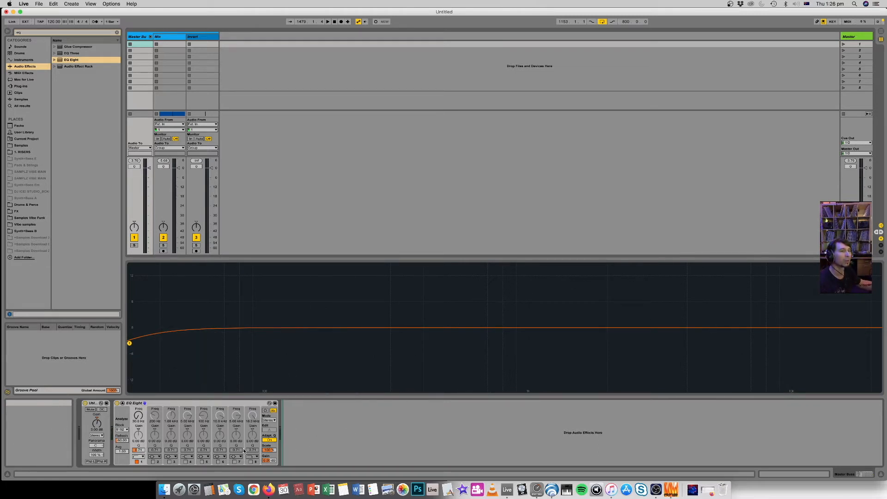
Enable band 4 of the EQ Eight and set its frequency to 8 kHz
click(186, 462)
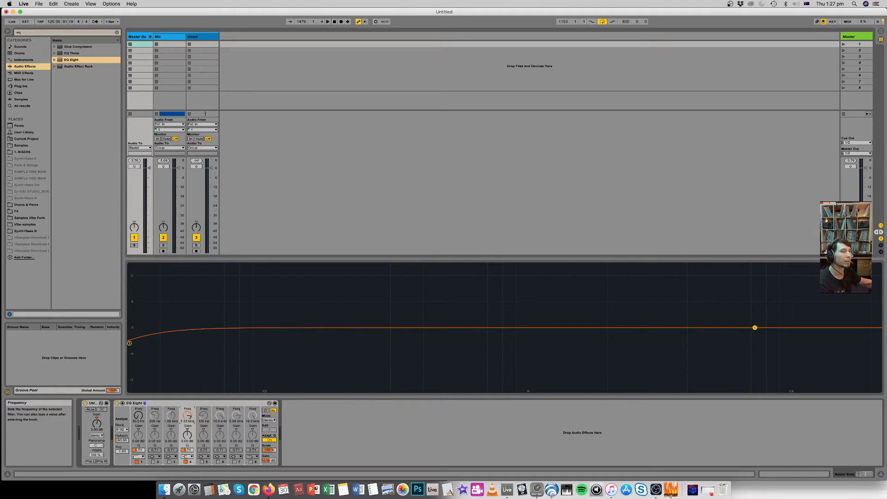
text(30)
key(Return)
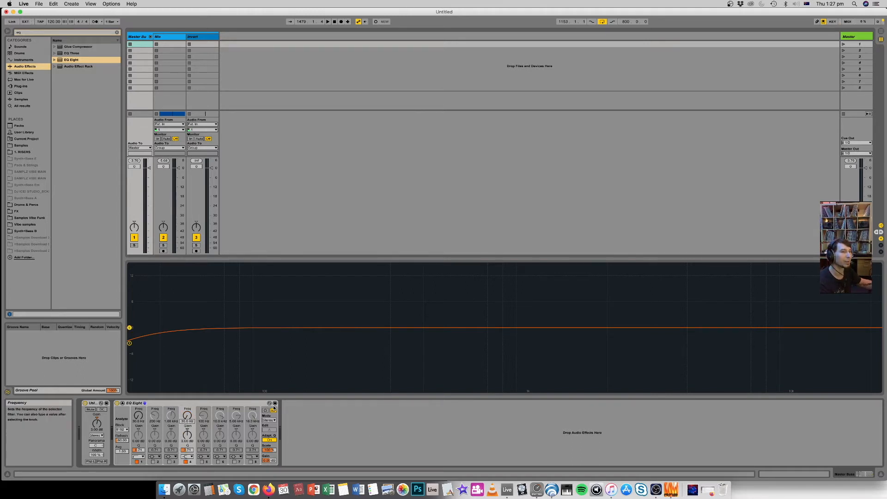
text(00)
key(Return)
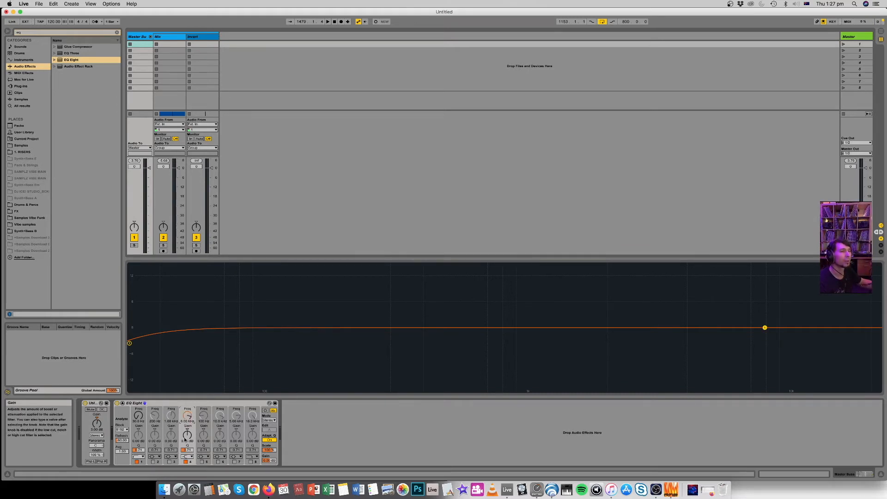
Boost EQ Eight band 4 to about 3.6 dB during playback and compare the sound with the EQ switched off and on
drag(187, 439, 187, 421)
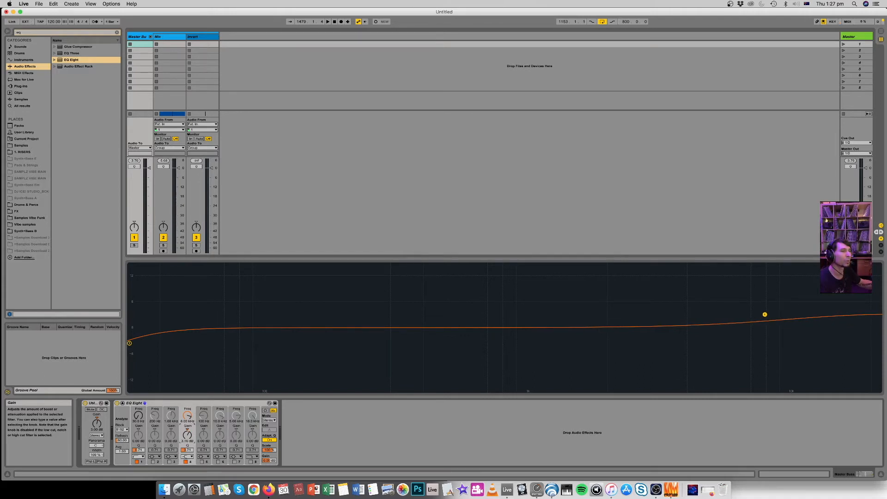
key(space)
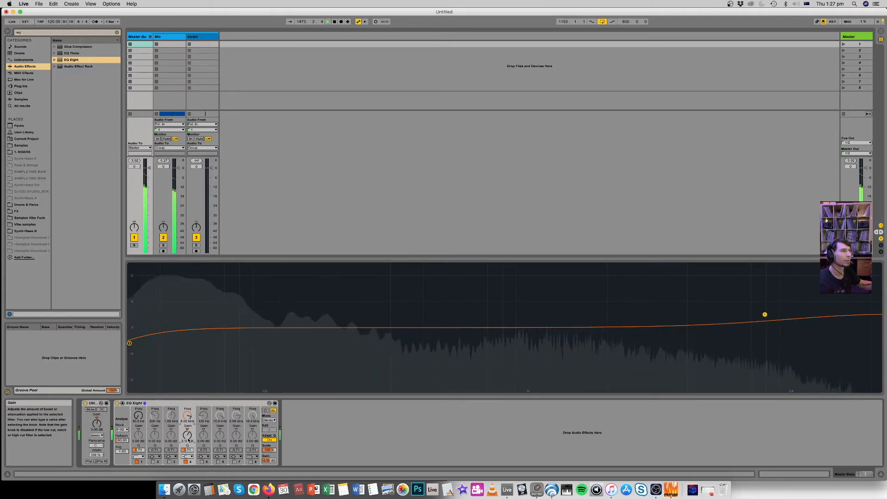
mouse_move(188, 440)
mouse_down()
mouse_move(188, 418)
mouse_move(188, 437)
mouse_up()
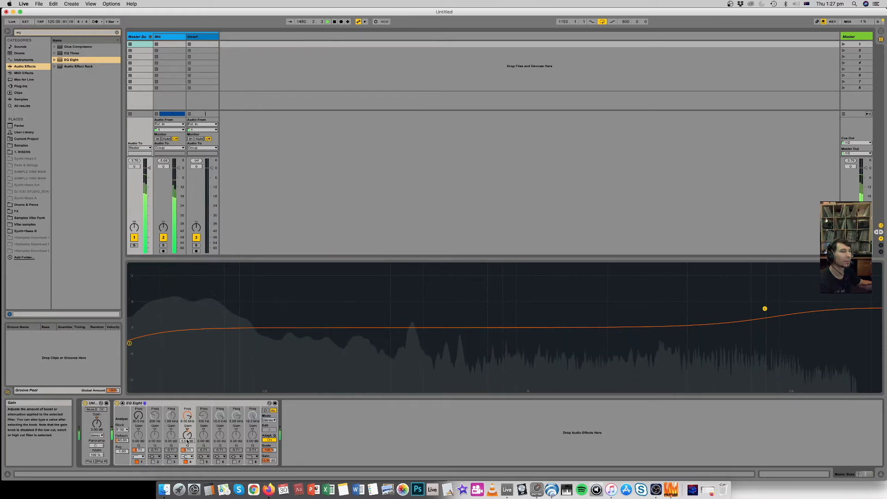
drag(187, 442, 187, 446)
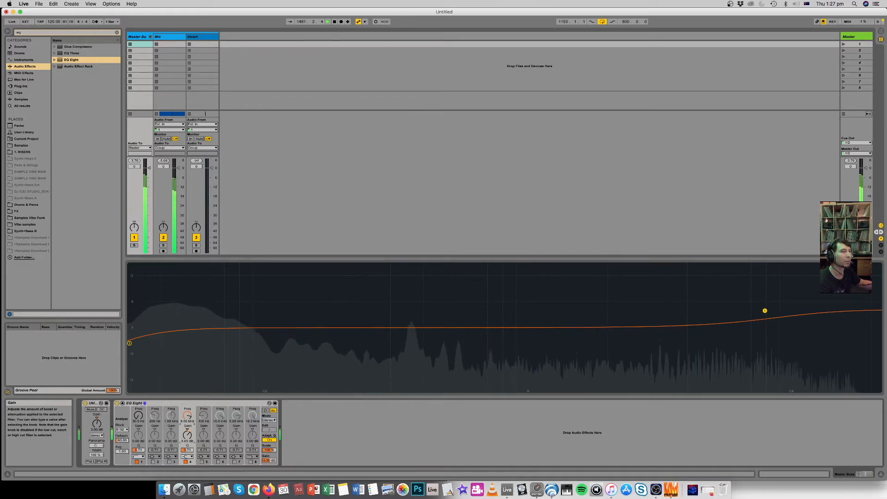
click(118, 404)
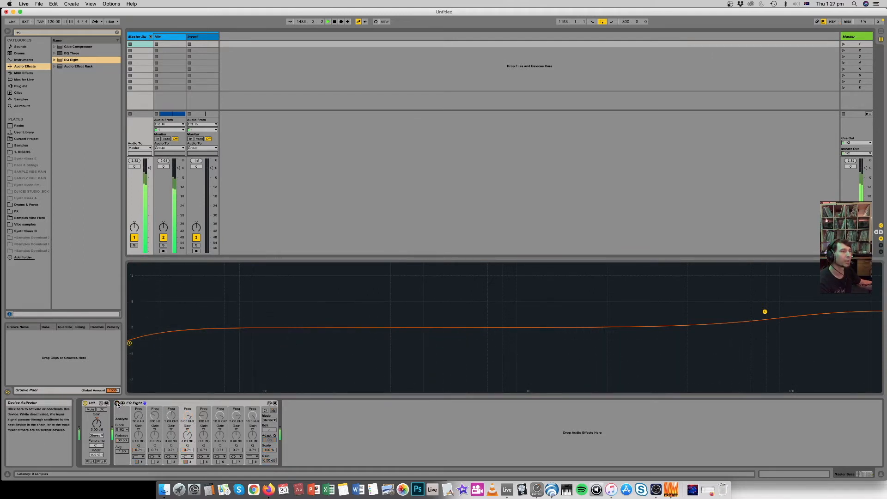
click(117, 403)
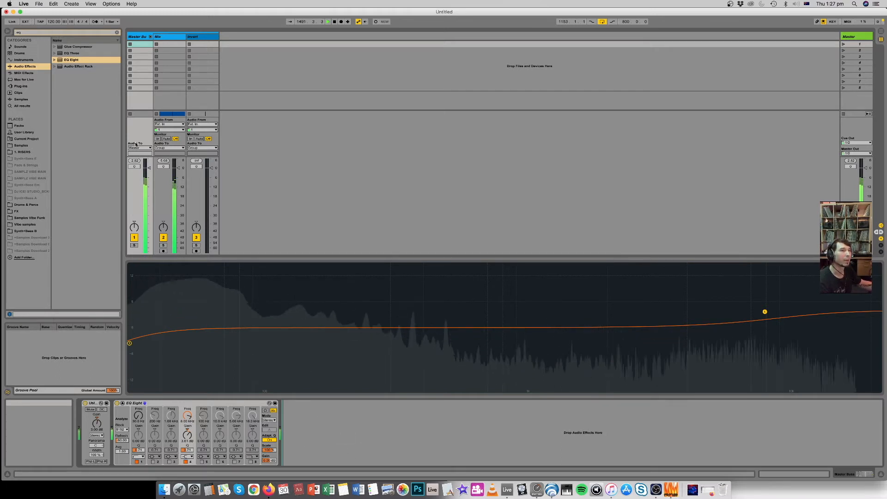
Search the audio effects for "limit", add a Limiter after the EQ Eight on the Master Buss and stop playback
click(24, 34)
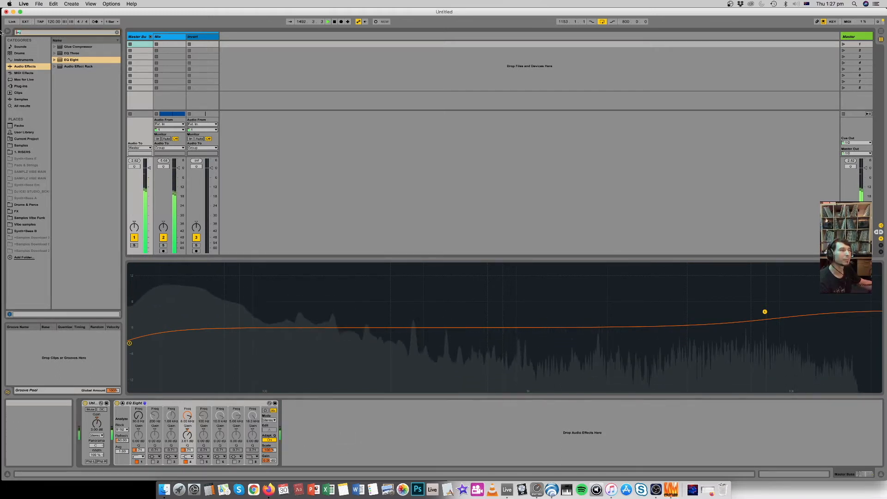
key(BackSpace)
key(BackSpace)
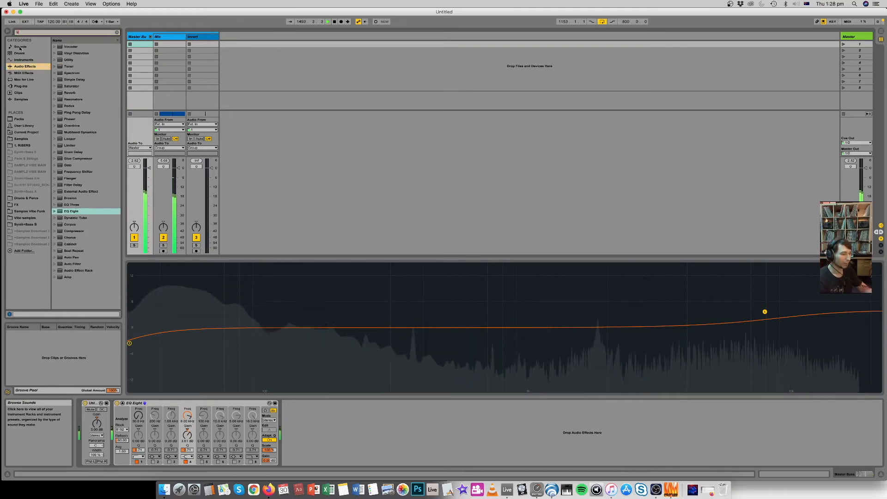
text(limit)
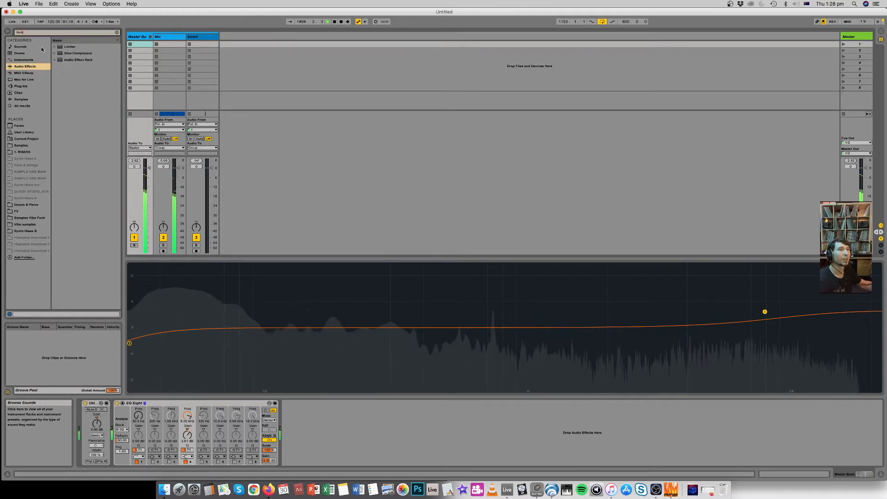
double_click(81, 48)
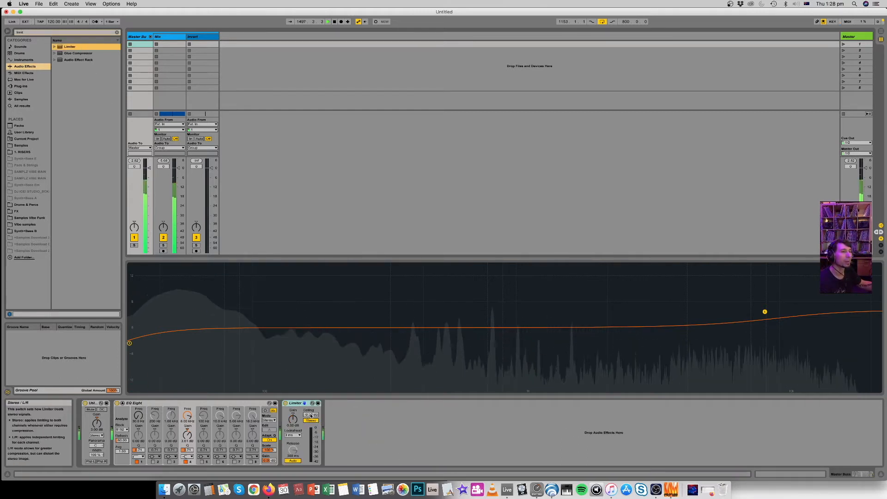
key(space)
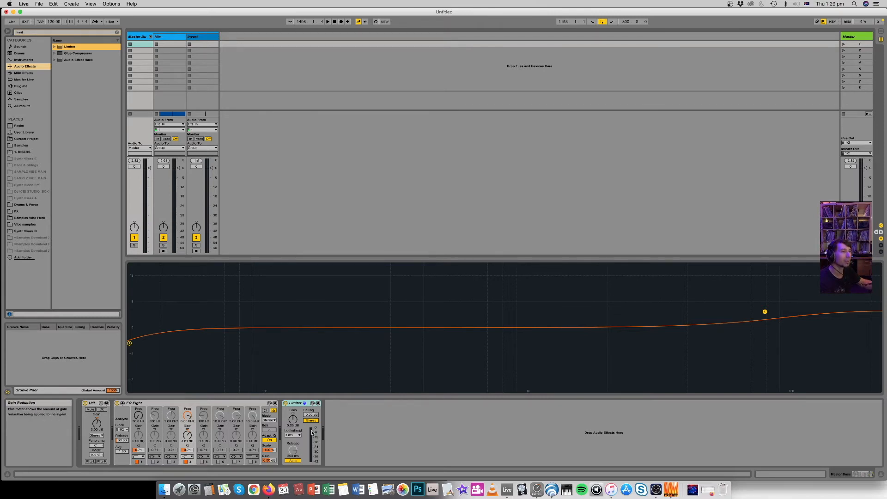
Play the loud section while raising the Limiter gain, stop playback and set the gain to 4 dB
key(space)
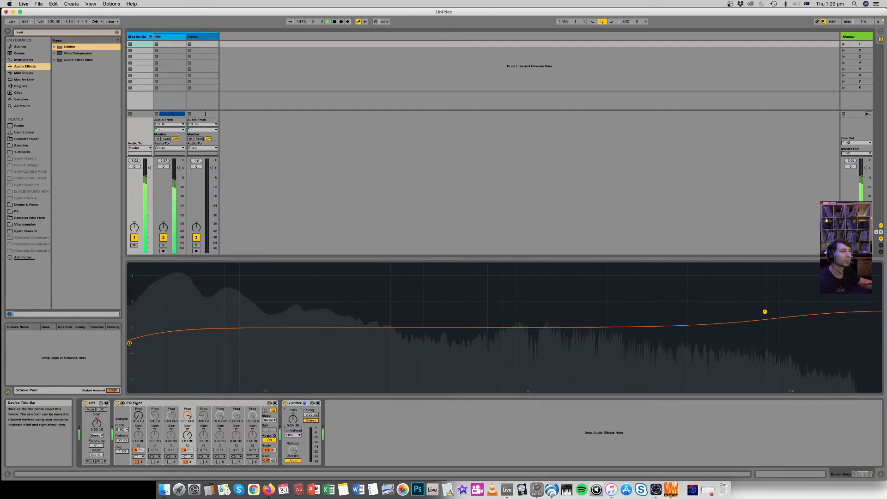
drag(292, 418, 293, 410)
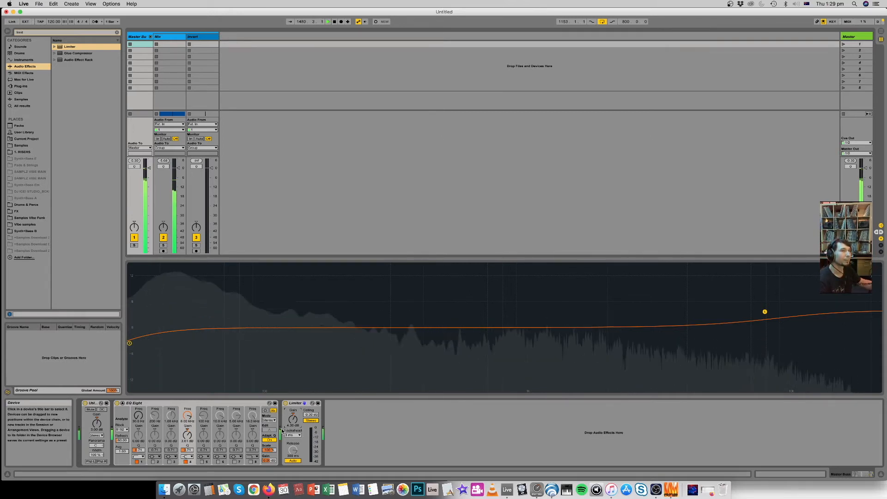
key(space)
text(4)
key(Return)
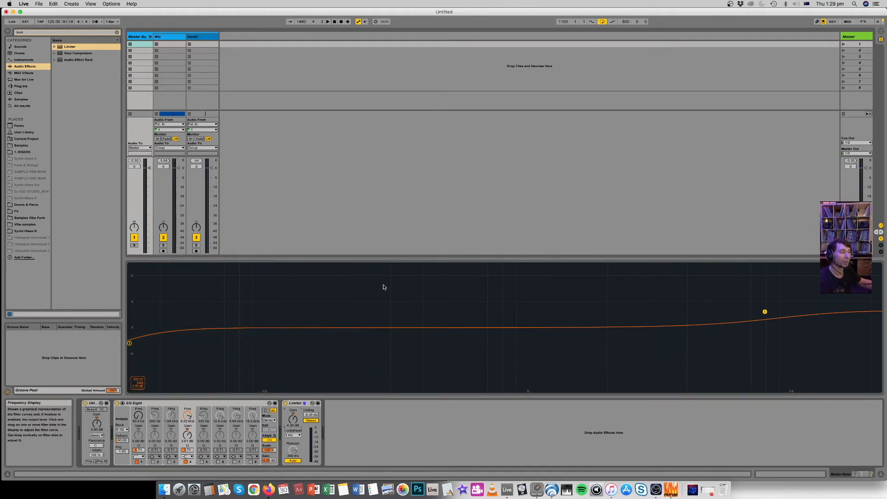
Play a section late in the mix from the arrangement and check the Limiter's gain reduction on the Master Buss
key(Tab)
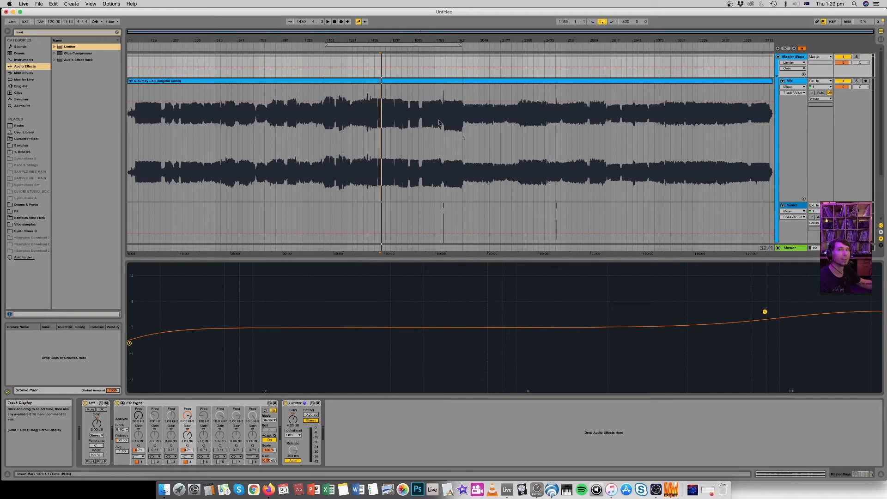
click(341, 163)
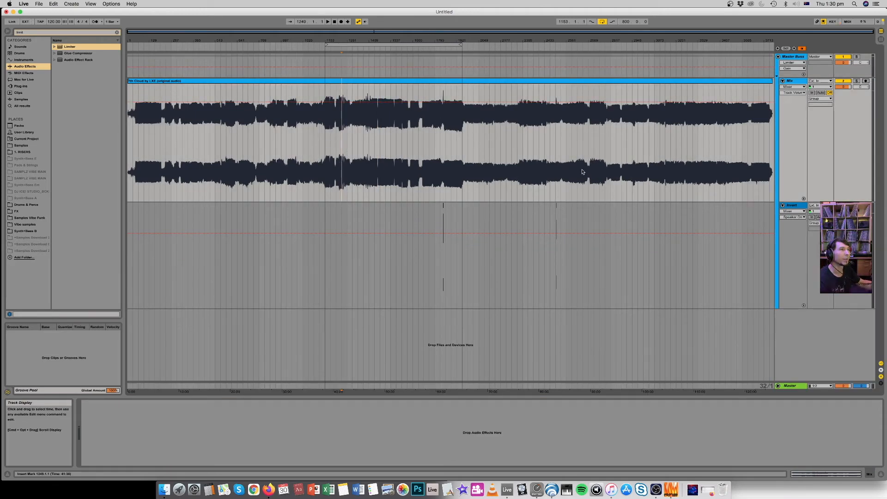
click(674, 181)
key(space)
key(Tab)
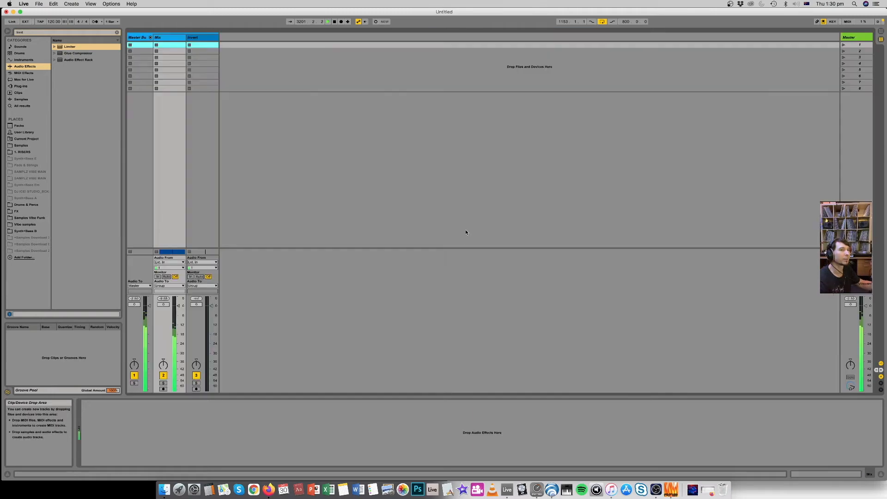
click(135, 51)
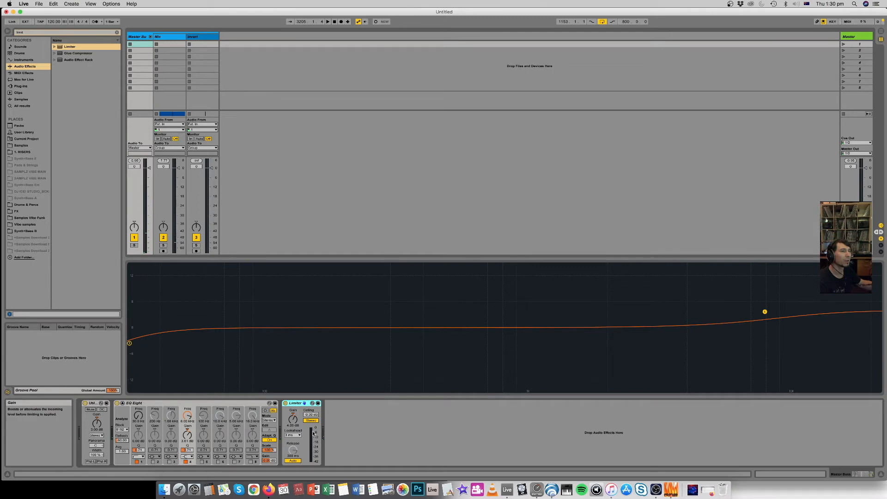
Search the Waves Audio Units plug-ins for "meter" and add WLM Meter (s) after the Limiter on the Master Buss
drag(27, 33, 1, 35)
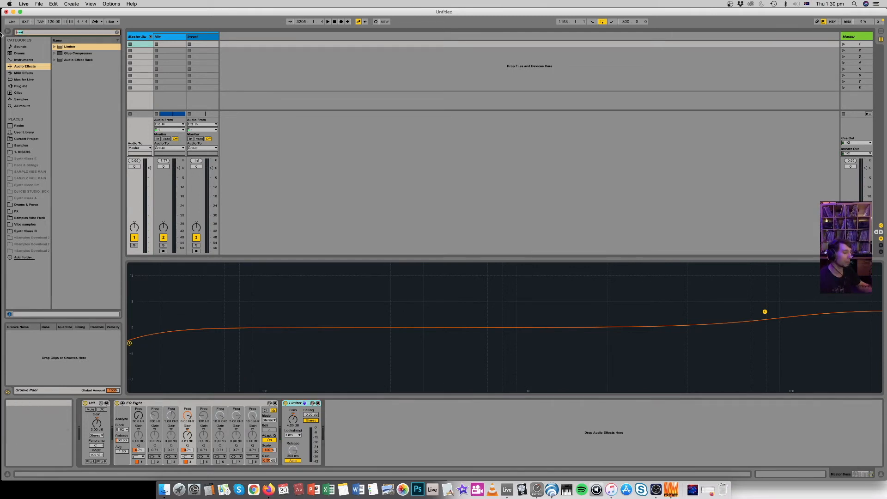
key(BackSpace)
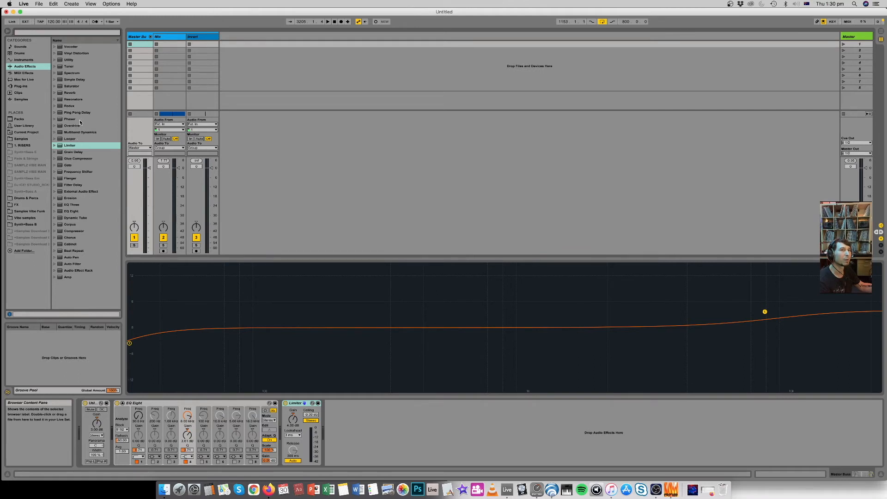
key(super+f)
text(meter)
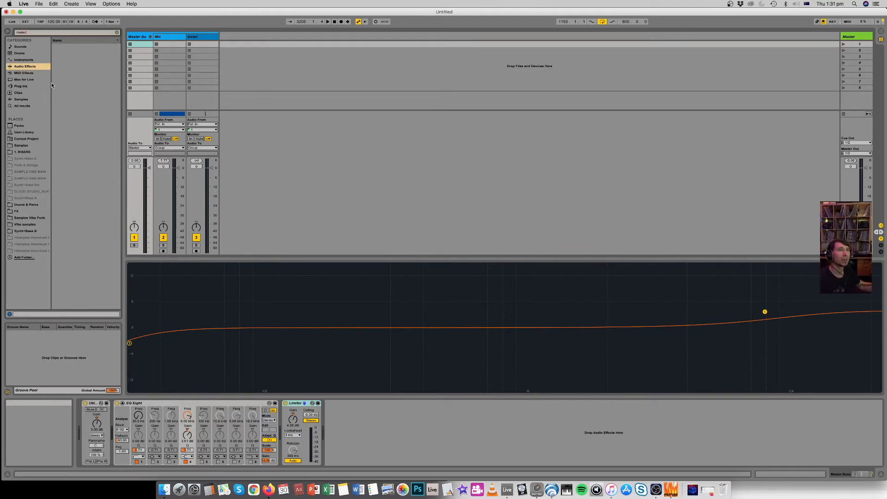
click(26, 86)
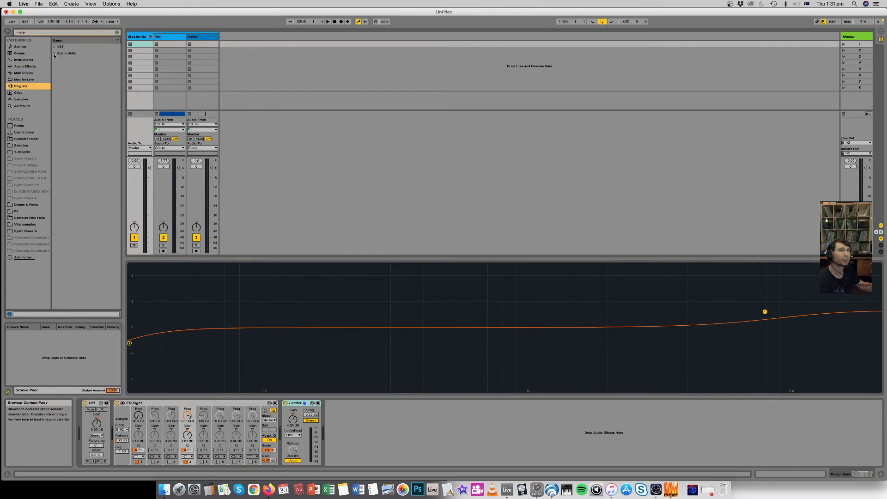
click(54, 54)
click(59, 60)
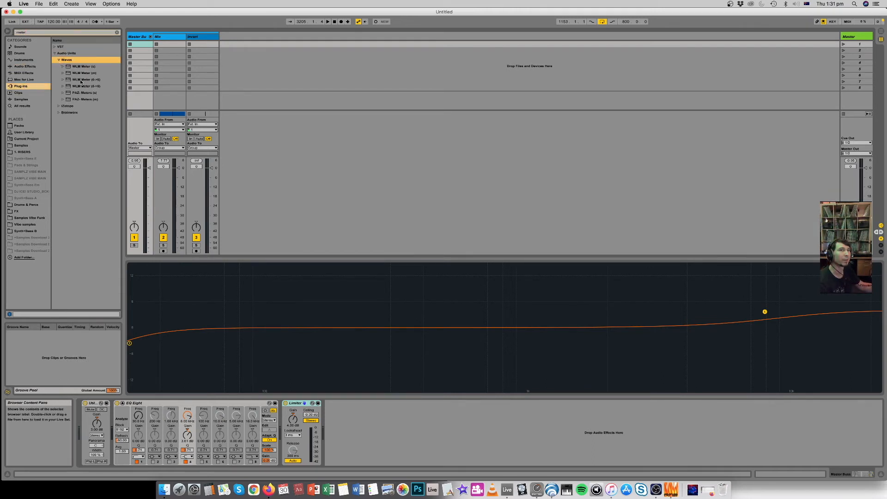
click(95, 67)
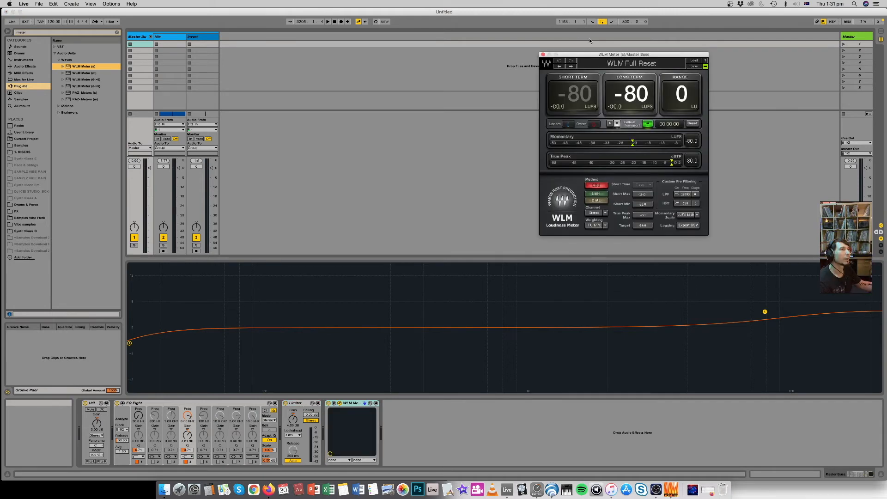
Move the WLM Meter window lower over the EQ display and set its Short Max value to -14
drag(588, 55, 499, 240)
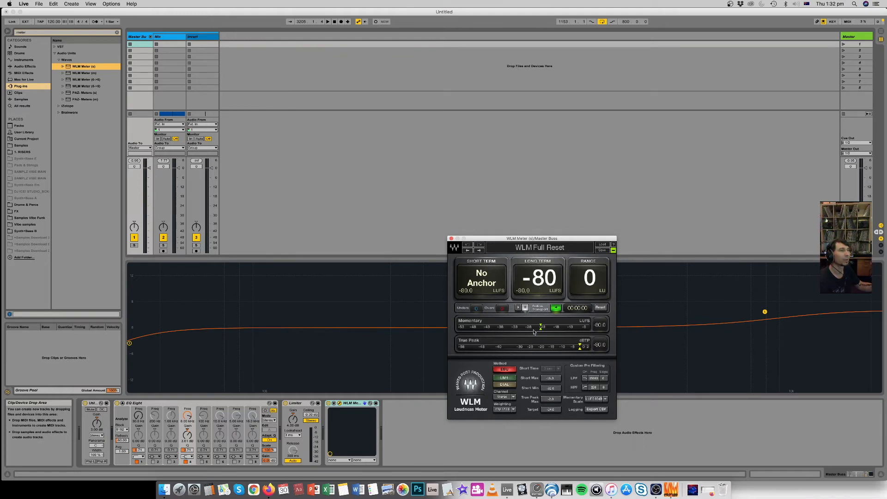
click(548, 378)
text(1)
key(BackSpace)
key(BackSpace)
text(-14)
key(Return)
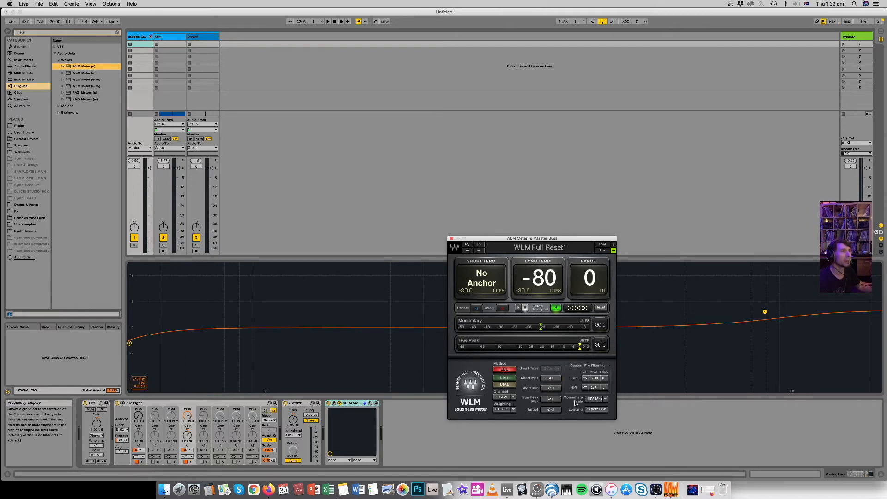
Play the late section through the WLM Meter, stop playback and set its True Peak Max to -0.3
key(space)
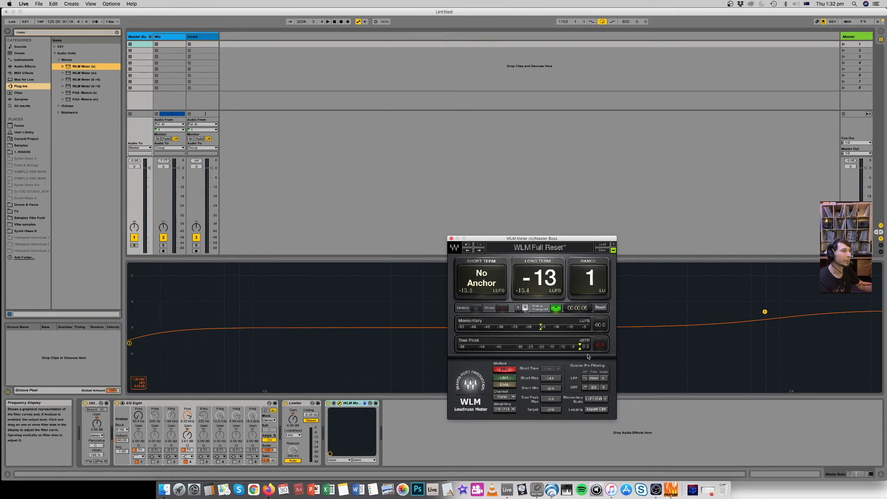
click(551, 399)
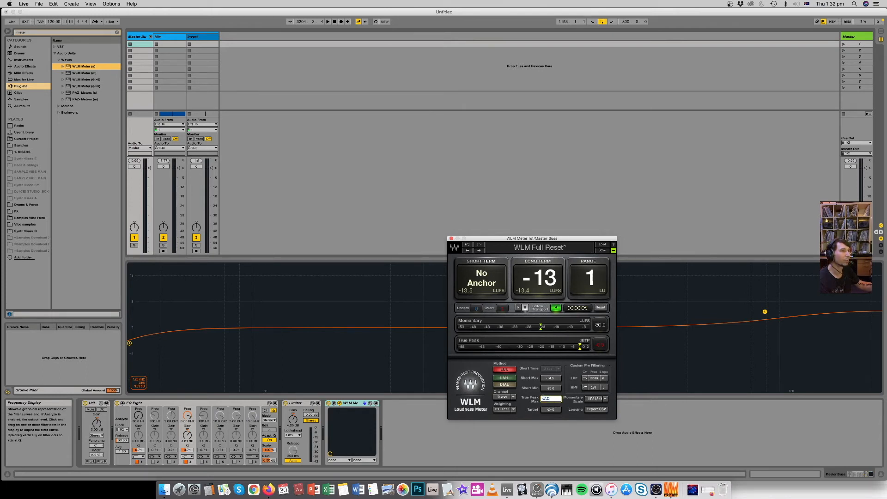
key(BackSpace)
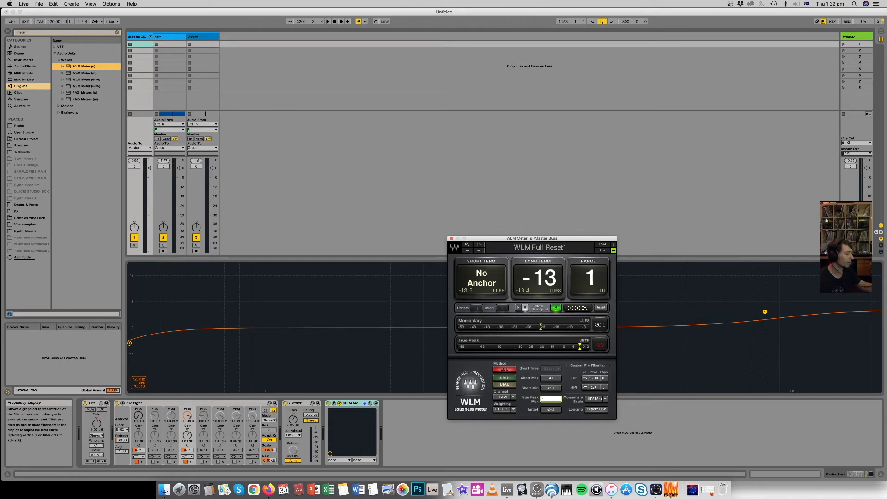
text(-0.3)
key(Return)
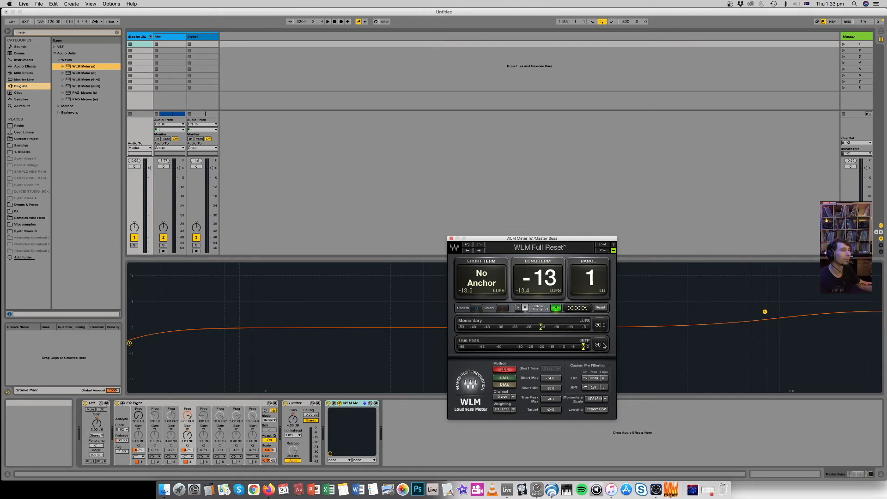
Play the late section and the loud section from bar 1217, resetting the WLM Meter to check loudness and true peak
key(space)
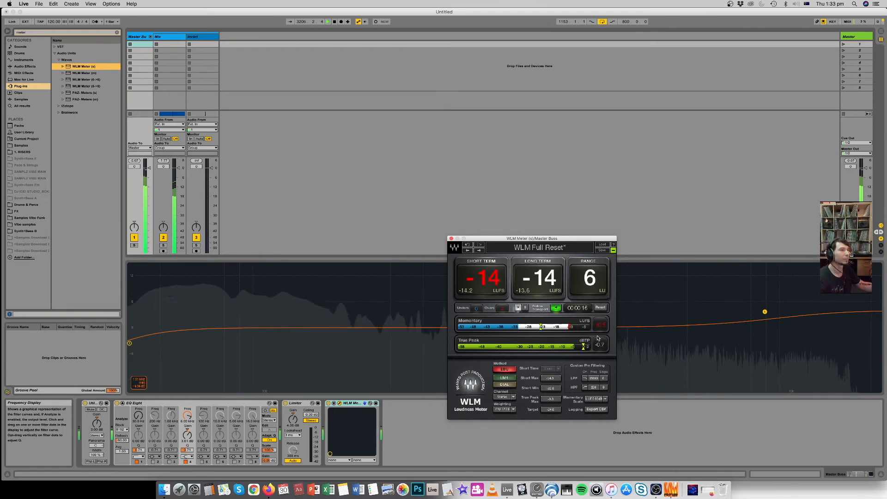
key(space)
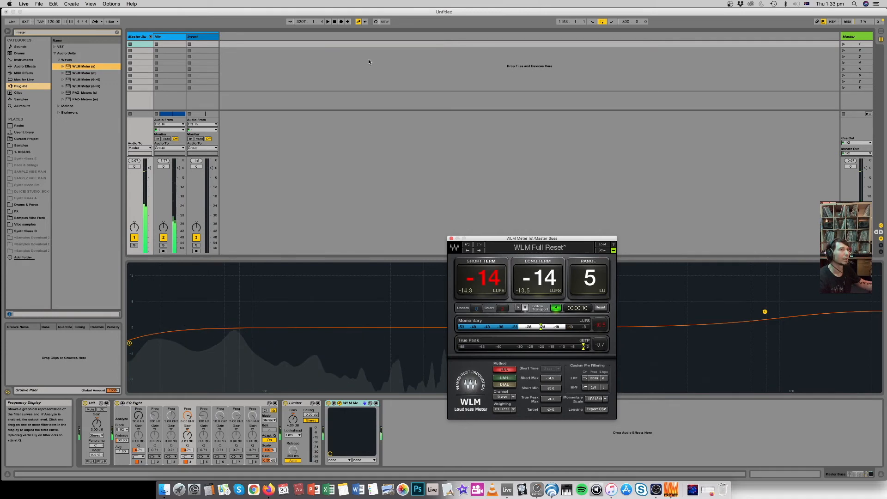
click(388, 160)
key(Tab)
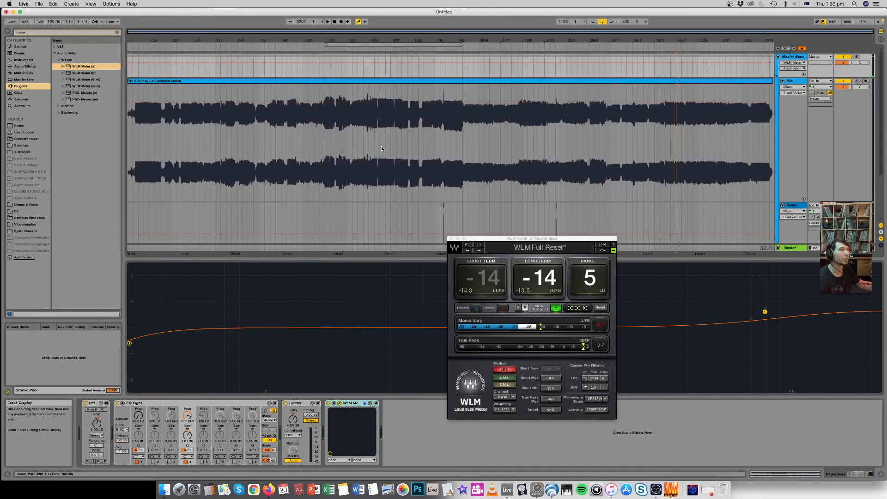
key(Tab)
key(space)
key(Tab)
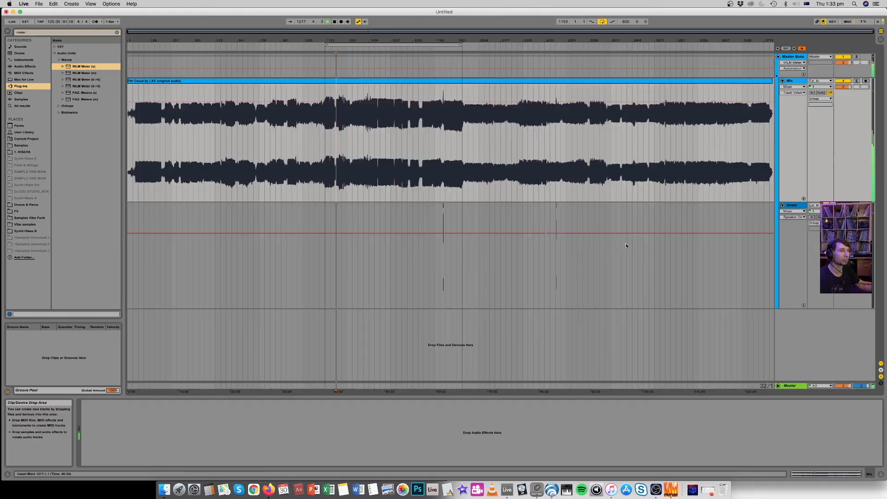
click(798, 60)
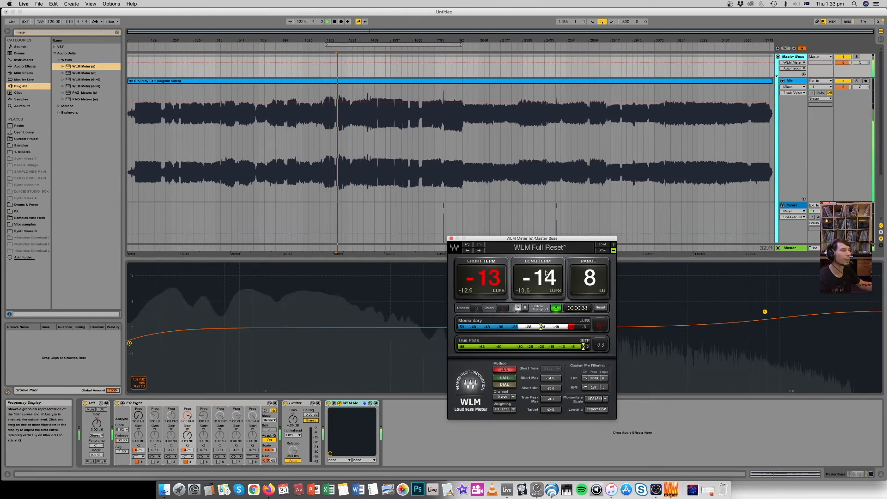
click(600, 307)
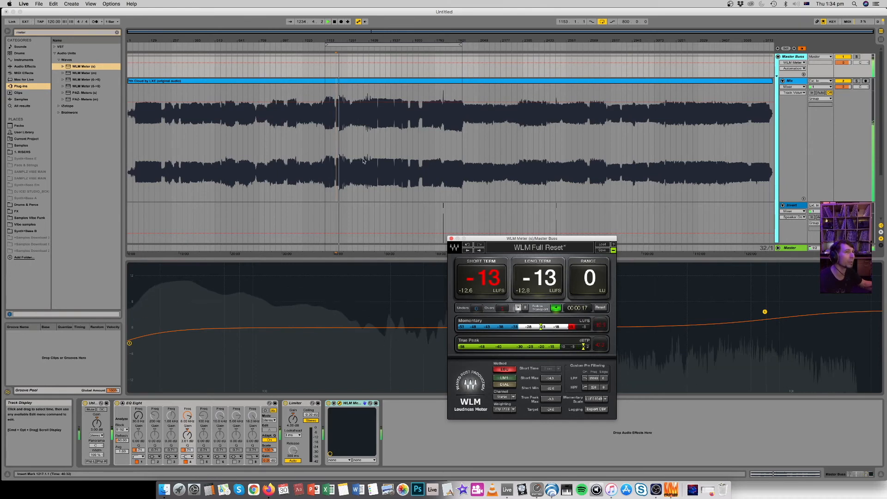
click(501, 168)
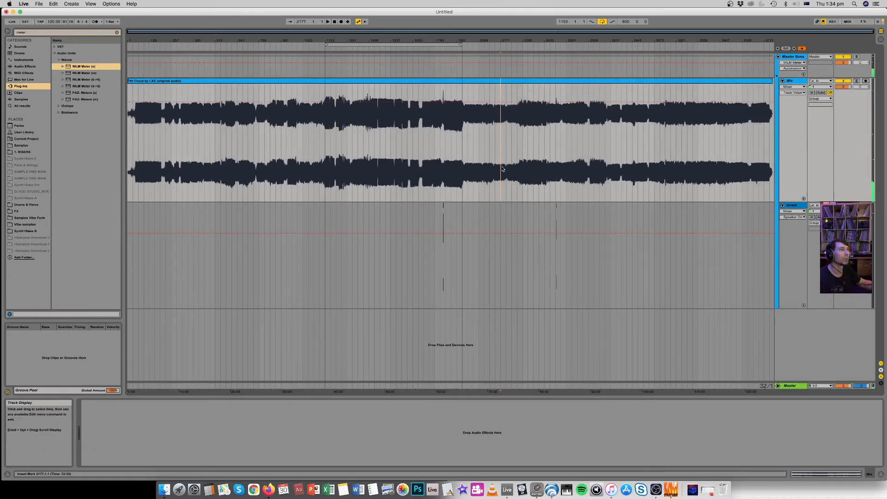
click(484, 177)
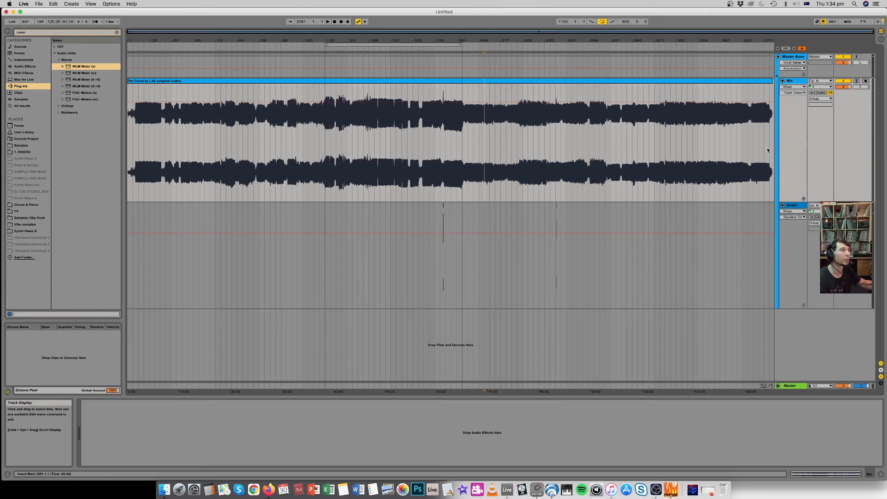
Play the opening of the mix and trim the Mix clip's start to just before the first sound
click(275, 161)
key(Home)
key(Down)
key(Down)
drag(130, 40, 143, 65)
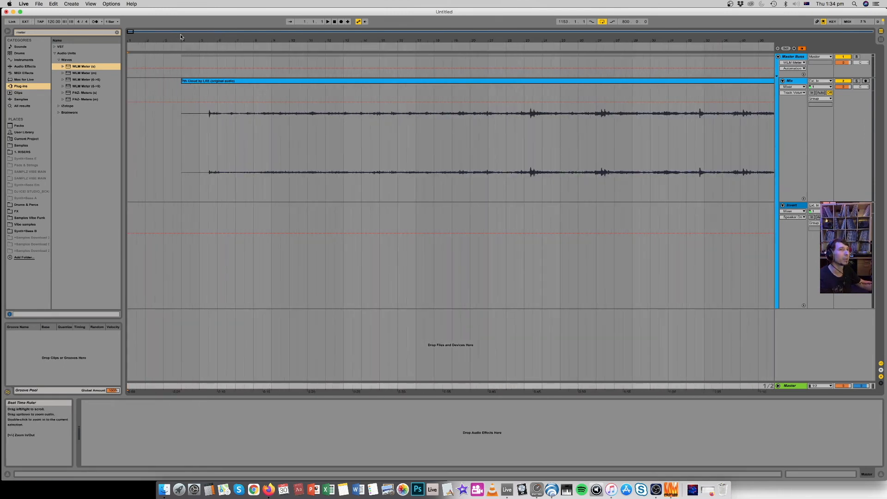
drag(194, 41, 222, 38)
click(218, 156)
key(space)
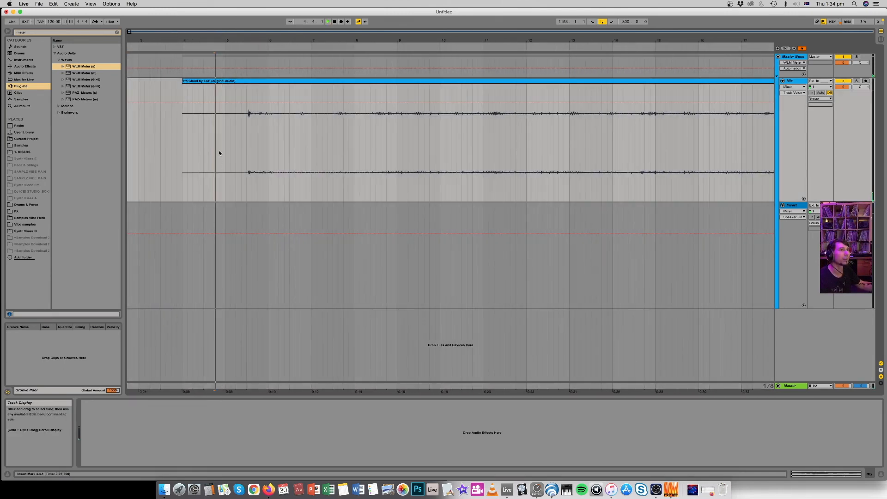
key(space)
drag(183, 83, 241, 88)
drag(248, 38, 252, 54)
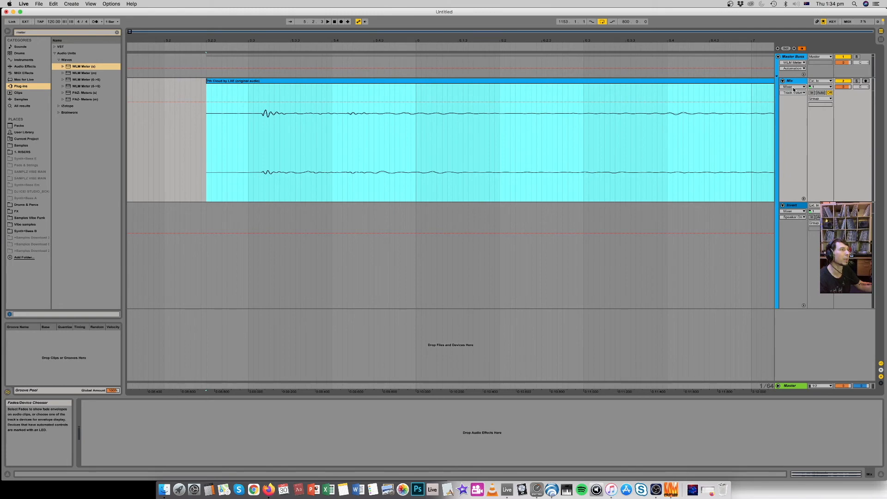
Show the Mix clip's fades, add a short fade-in before the first sound, adjust the clip start and play the opening
key(a)
drag(209, 88, 227, 81)
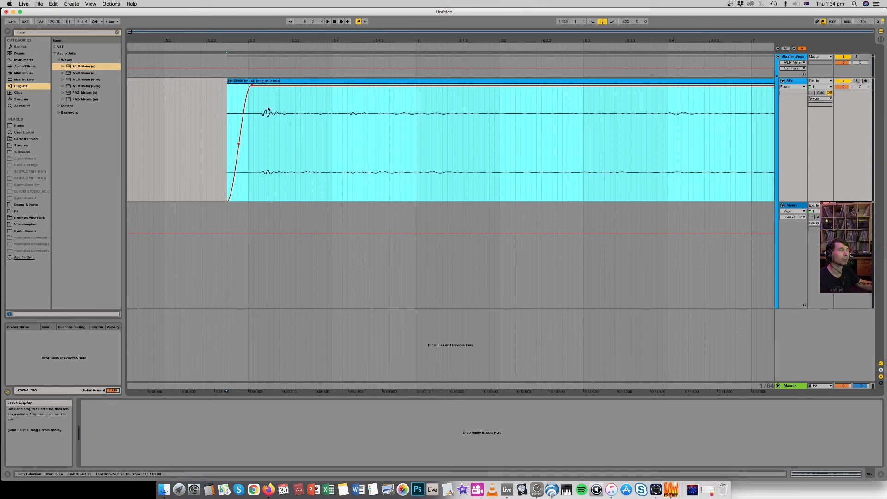
click(254, 87)
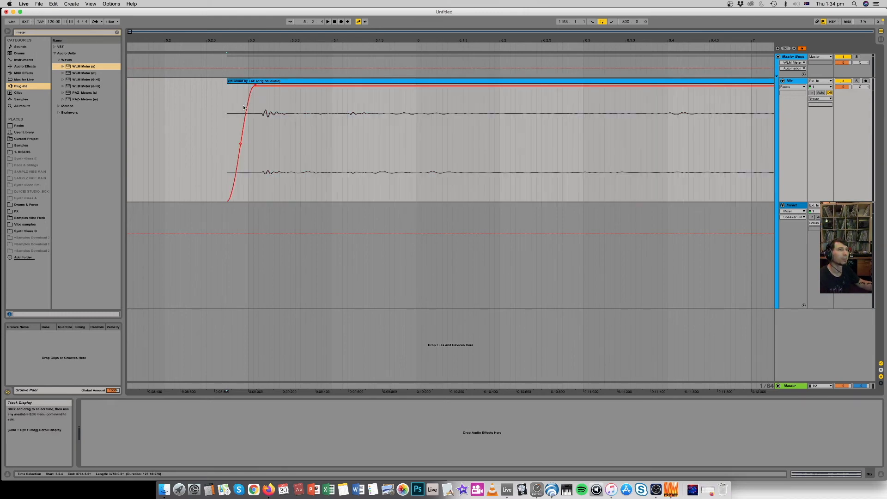
drag(226, 139, 217, 137)
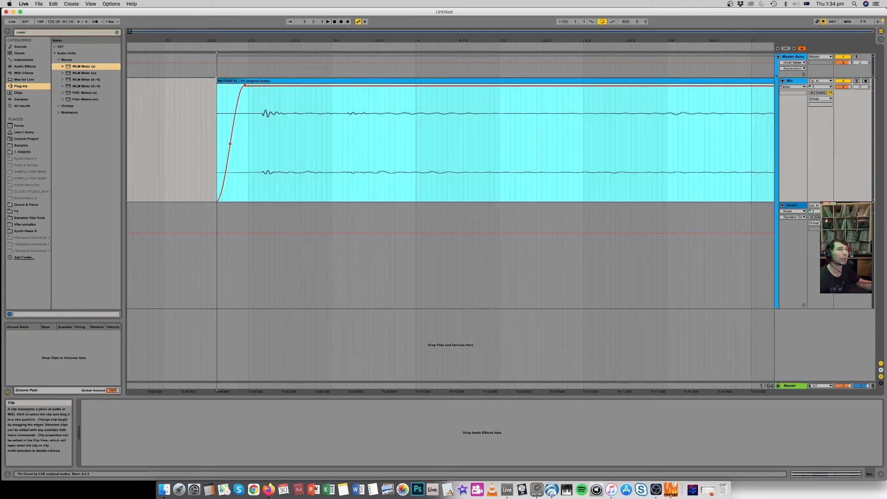
click(190, 137)
key(space)
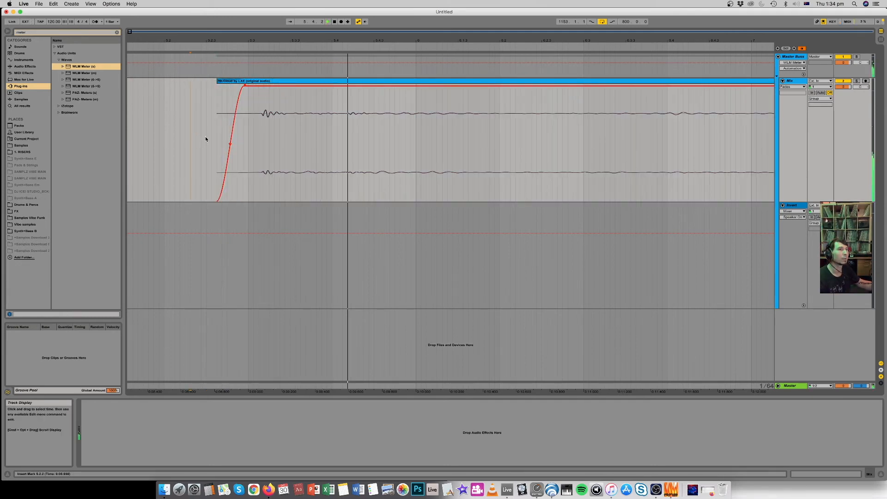
Trim the end of the Mix clip to bar 3763 with a fade-out from about bar 3760, and play the ending
drag(267, 39, 195, 1)
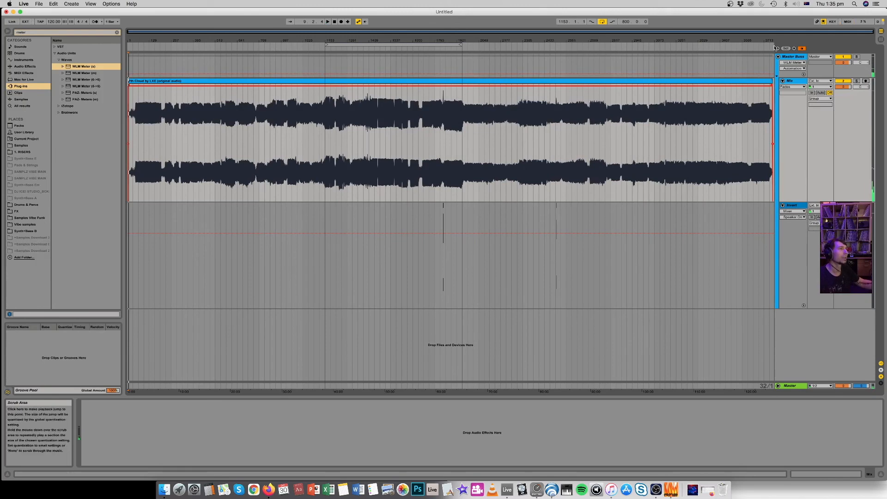
drag(770, 41, 770, 77)
click(403, 131)
key(space)
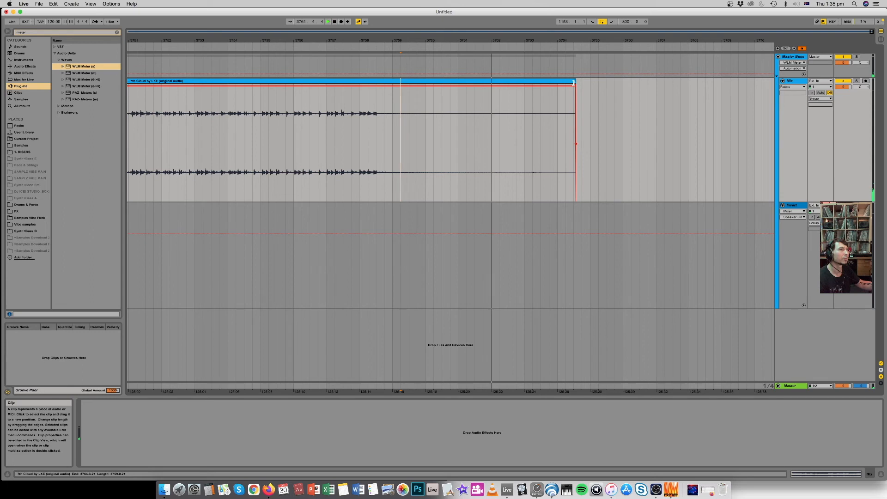
key(space)
drag(575, 81, 426, 86)
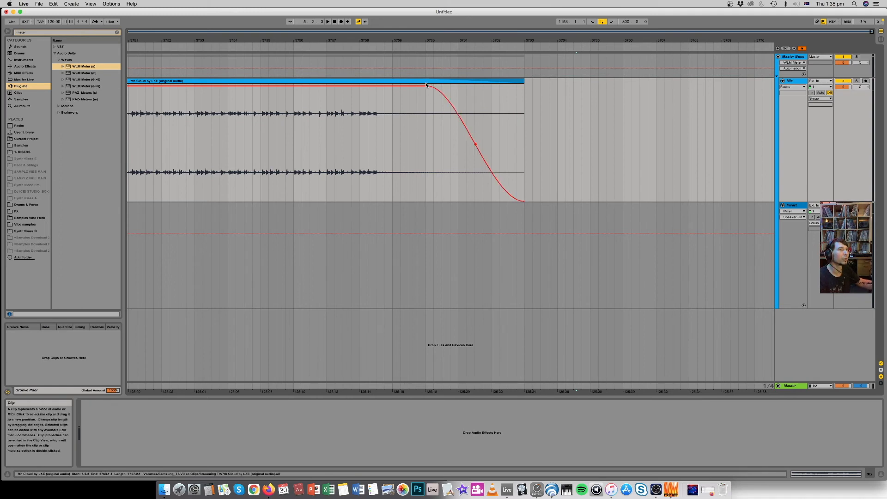
click(376, 132)
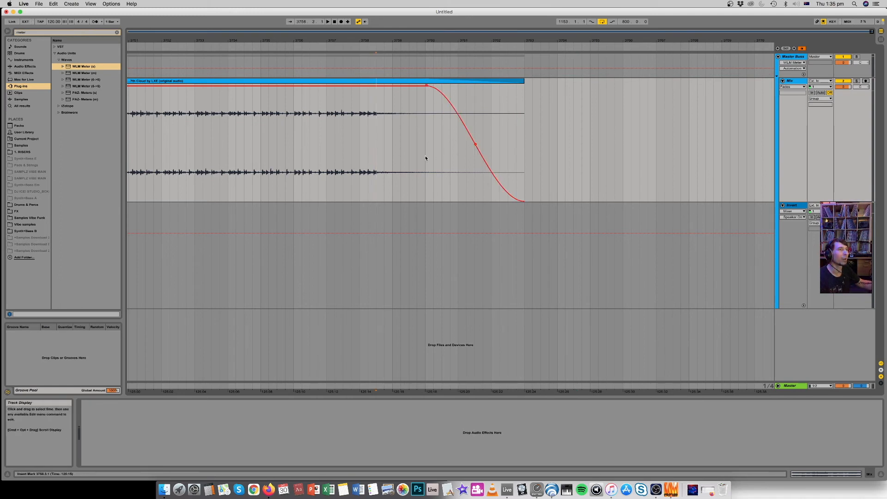
key(space)
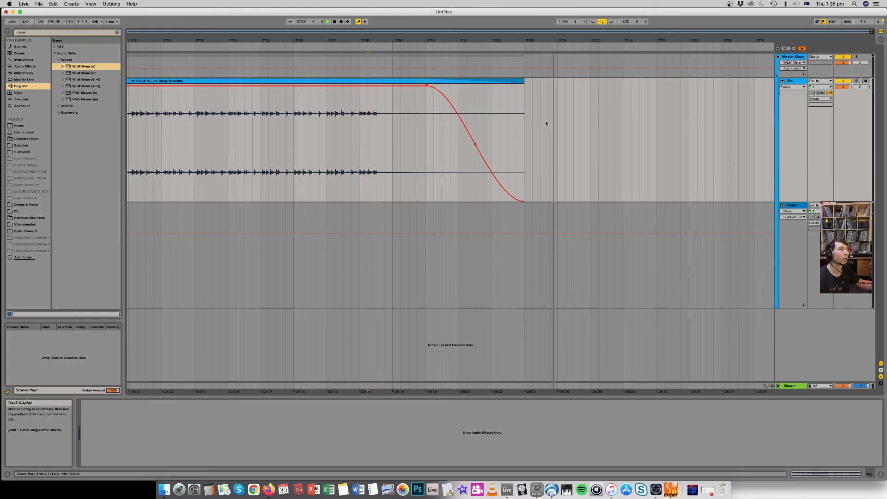
key(space)
Set the arrangement loop to the full length of the trimmed Mix clip and select the looped range across all tracks
double_click(461, 40)
click(376, 84)
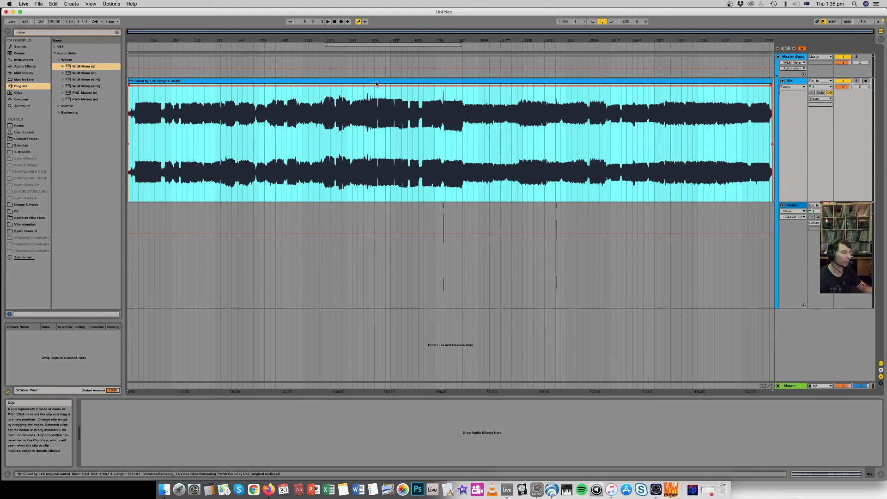
key(super+l)
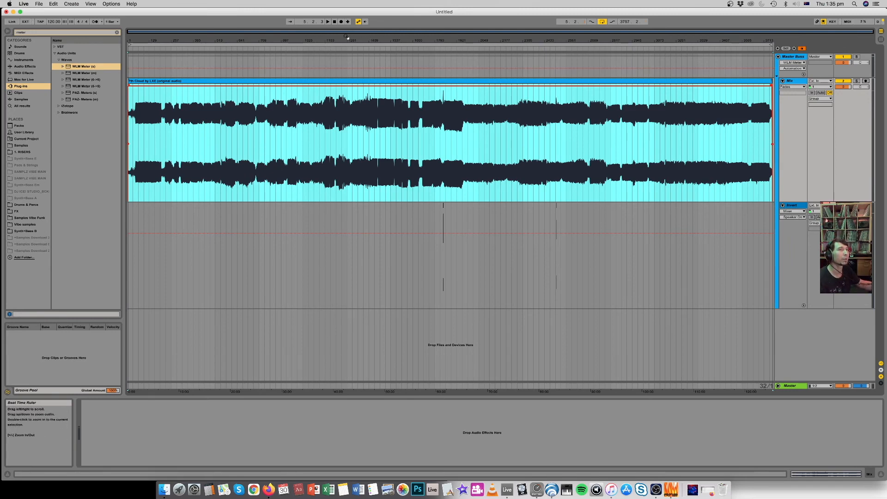
click(361, 44)
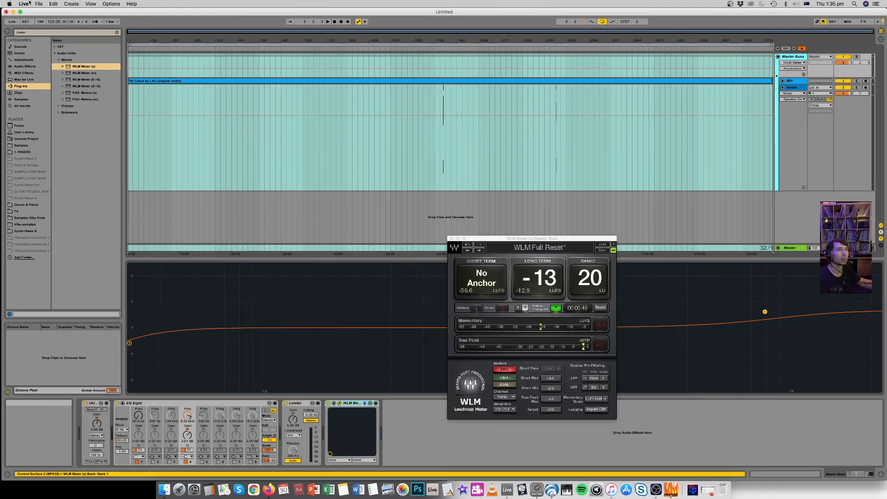
Open the audio export settings clear of the meter window and choose Master Buss as the rendered track
click(39, 4)
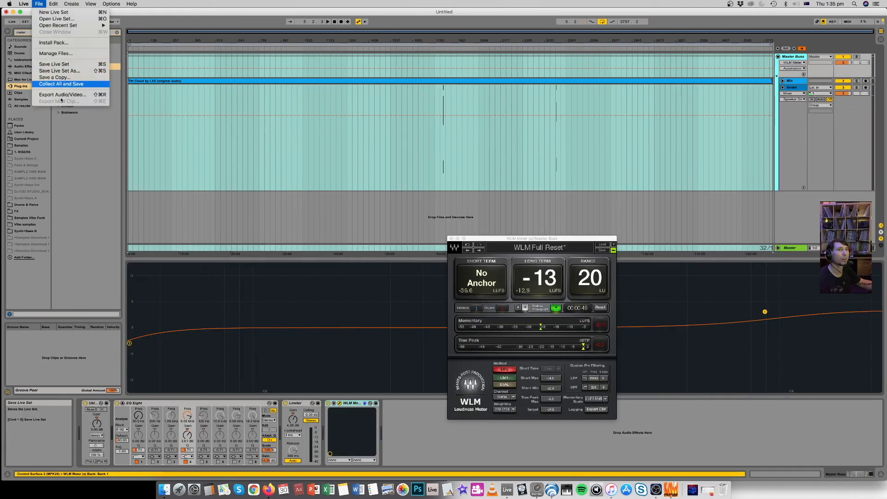
click(65, 99)
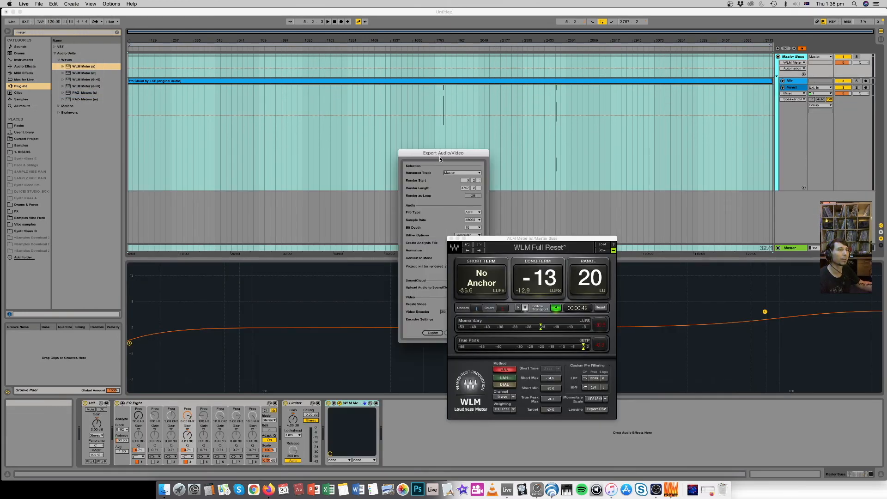
drag(442, 152, 230, 128)
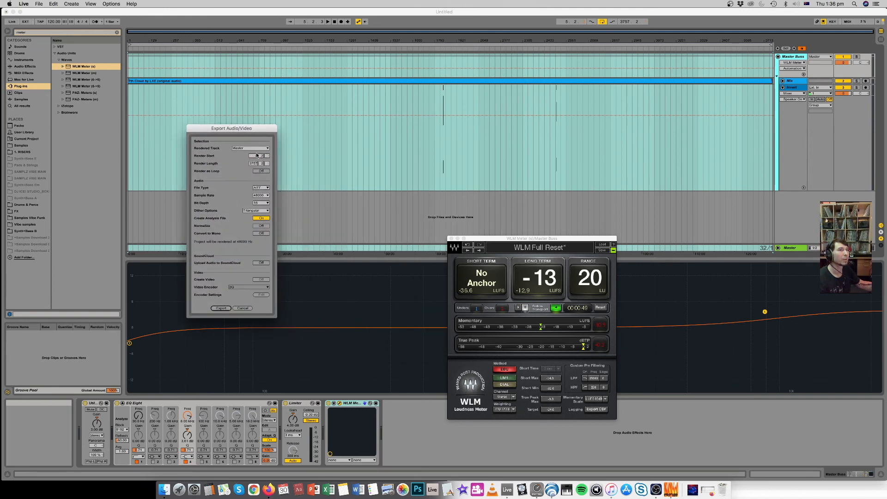
click(250, 148)
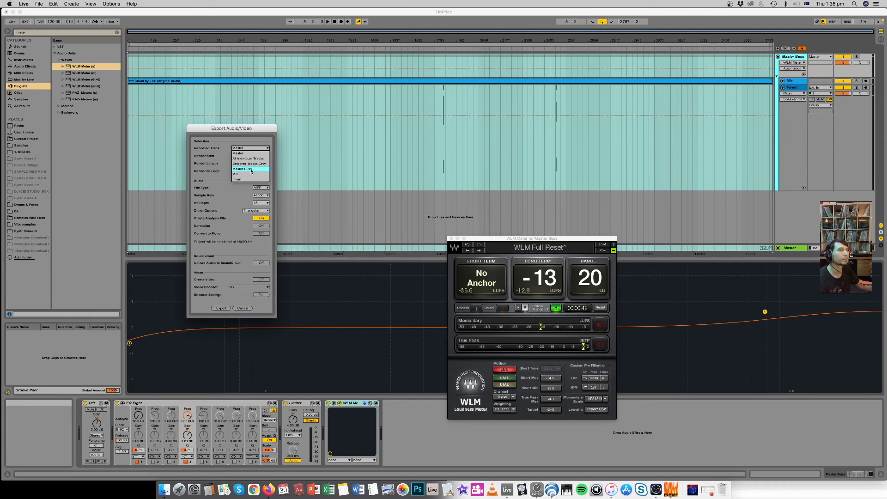
click(250, 169)
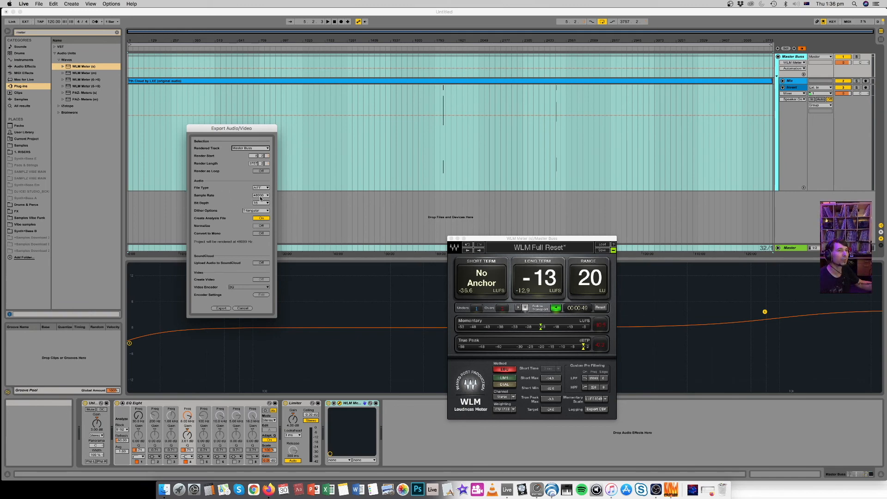
Set the export sample rate to 44100, turn off analysis file creation and start the audio export
click(265, 196)
click(261, 211)
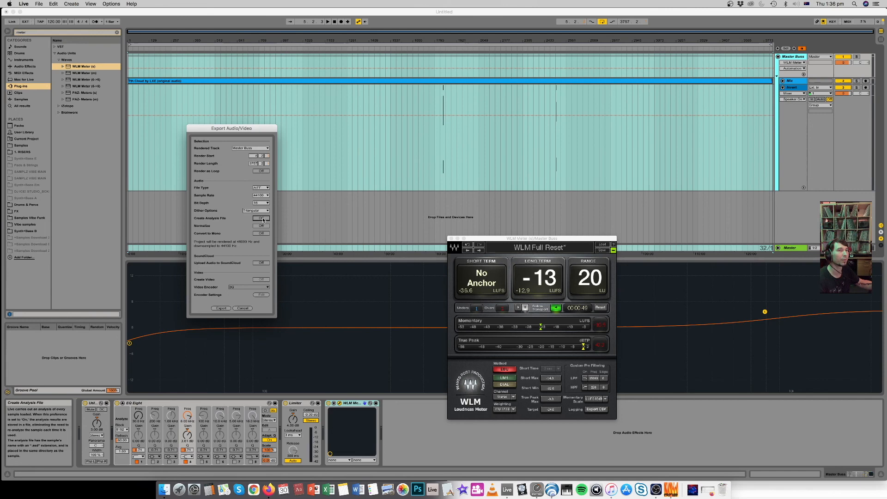
click(219, 309)
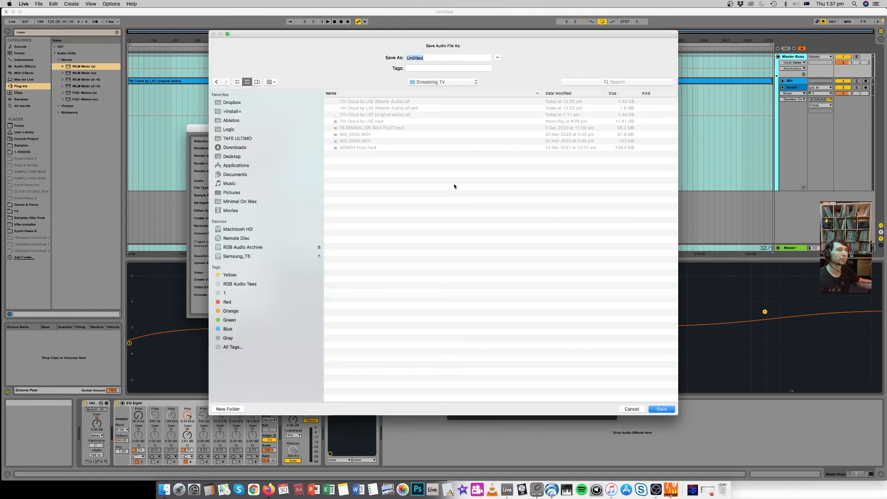
Save the exported audio as "7th Cloud by LXE (Master Audio)" in the Streaming TV folder, replacing the existing file
click(431, 57)
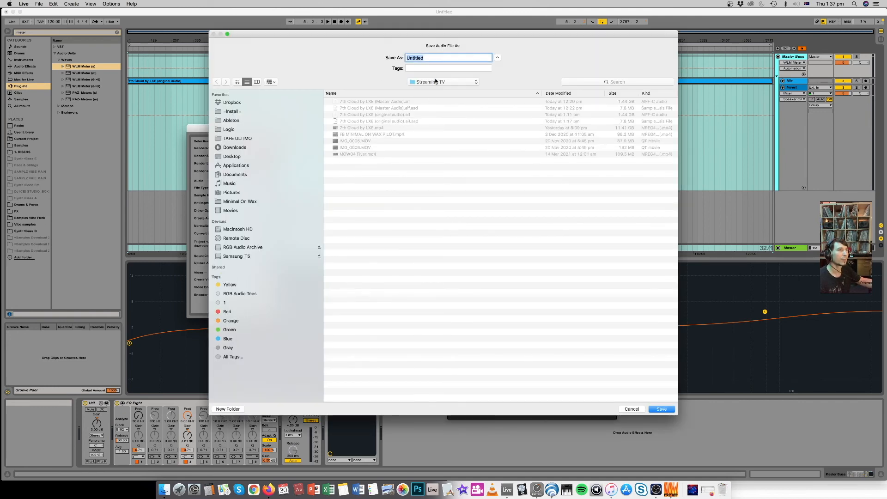
click(480, 58)
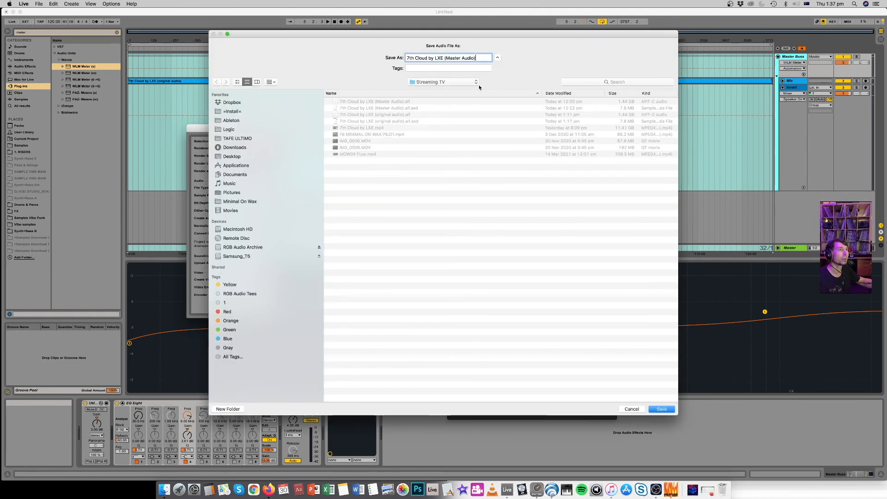
click(670, 409)
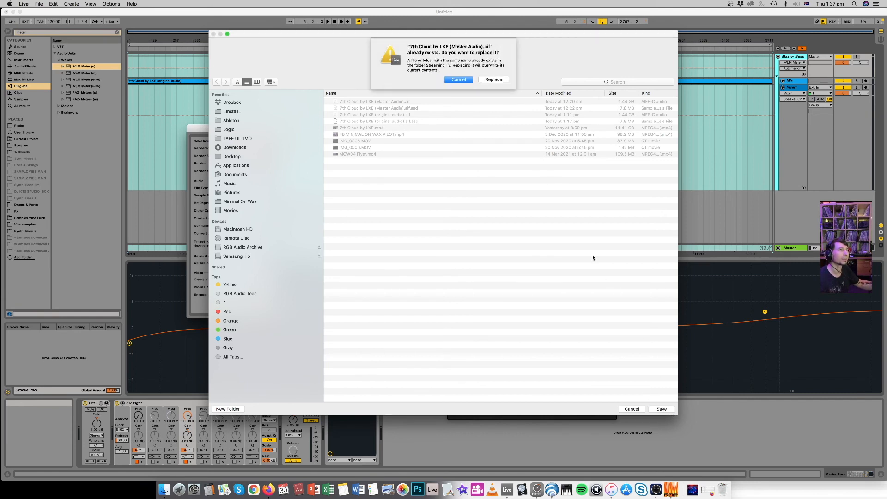
click(493, 80)
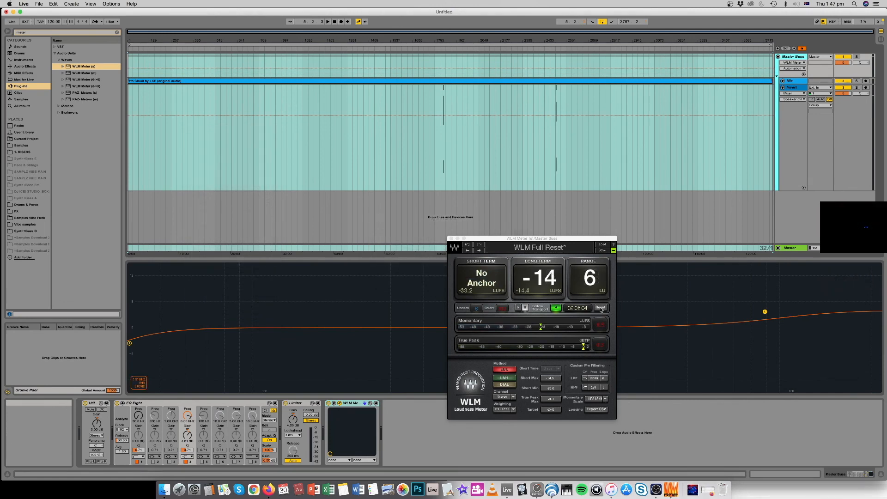
Clear the loudness meter window from the arrangement, fold the Invert track and collapse the Master Buss group while showing its devices
drag(531, 238, 734, 64)
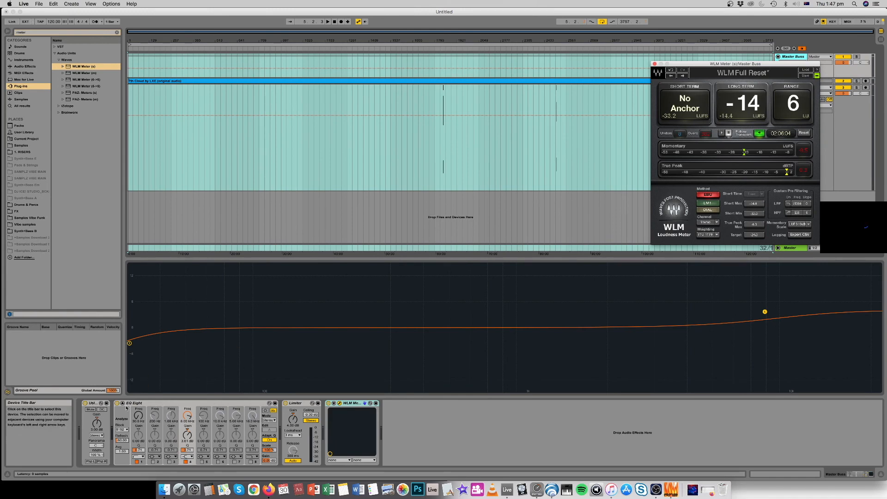
click(391, 129)
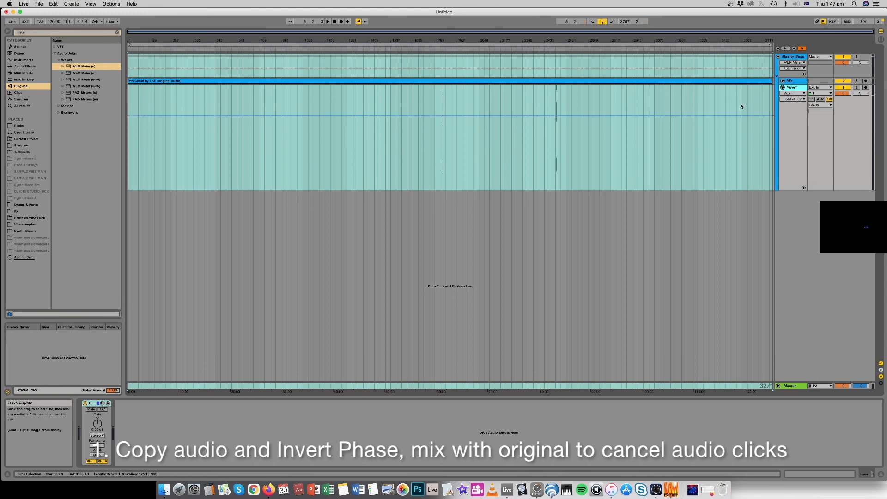
click(783, 87)
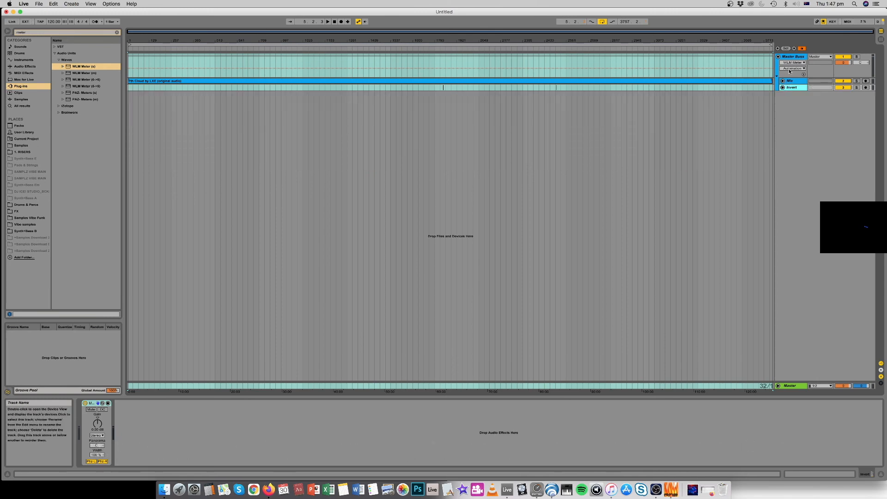
click(793, 57)
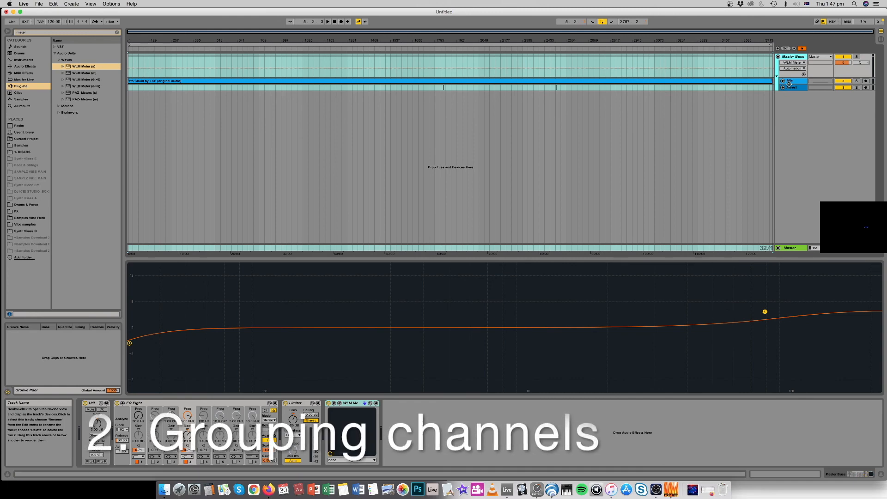
click(778, 57)
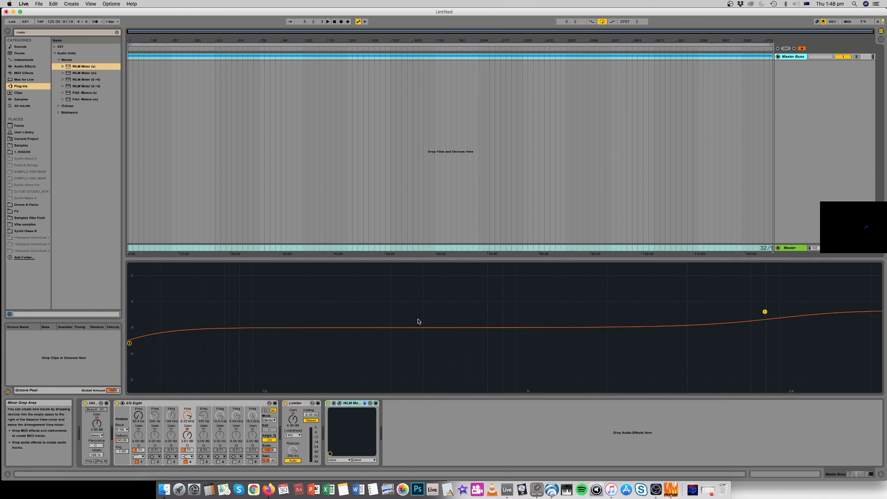
Review the Master Buss device chain from the Utility onward and reopen the WLM Meter window over the EQ display to check its loudness readings
click(93, 405)
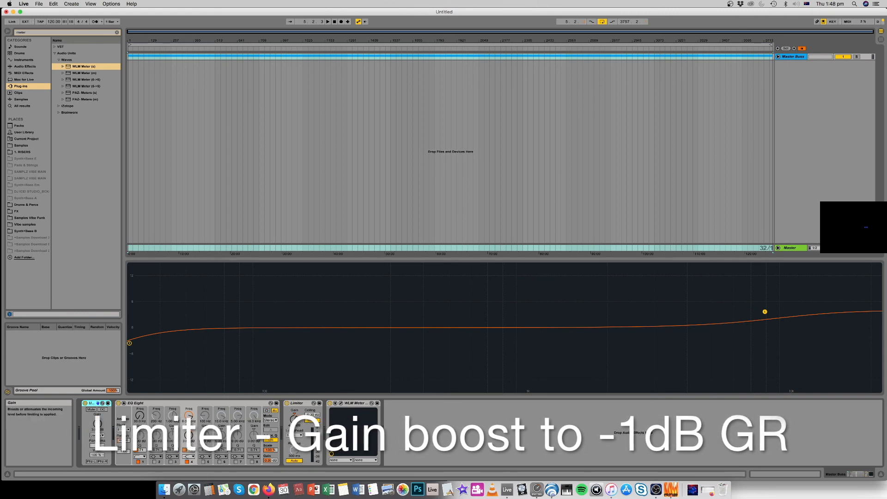
click(341, 403)
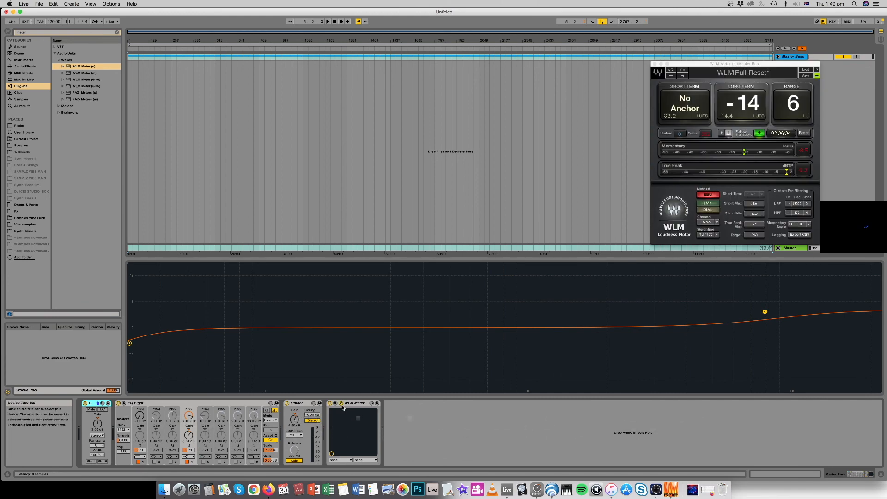
drag(698, 70, 505, 283)
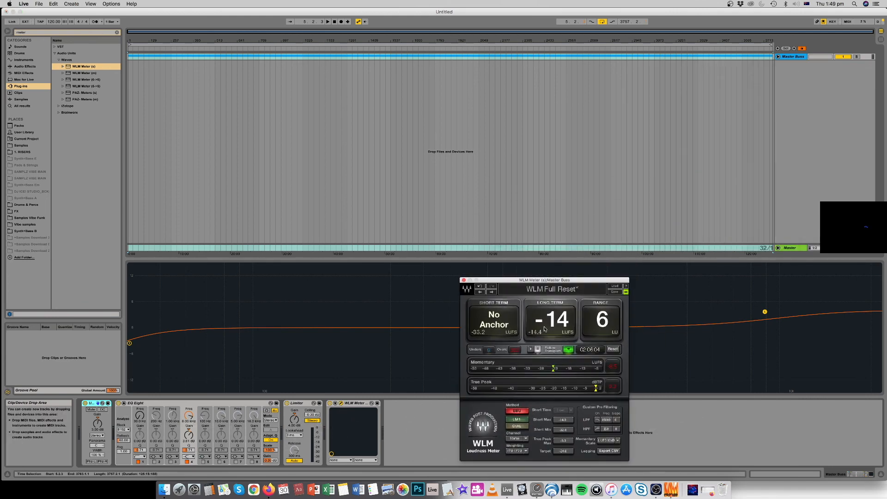